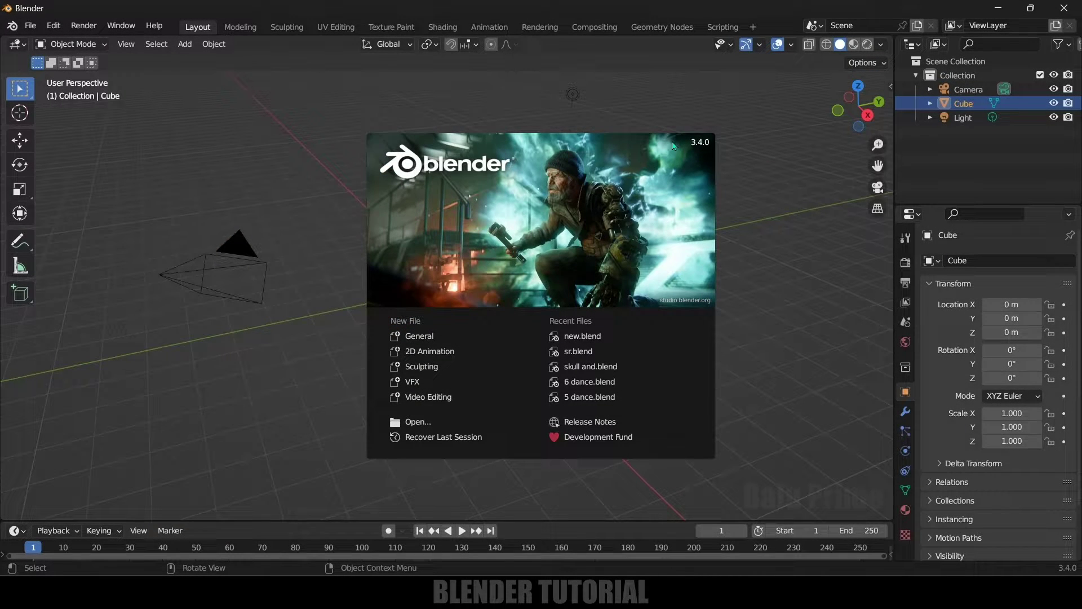
# Step: Clear the default cube, camera and light from the scene
pyautogui.click(782, 270)
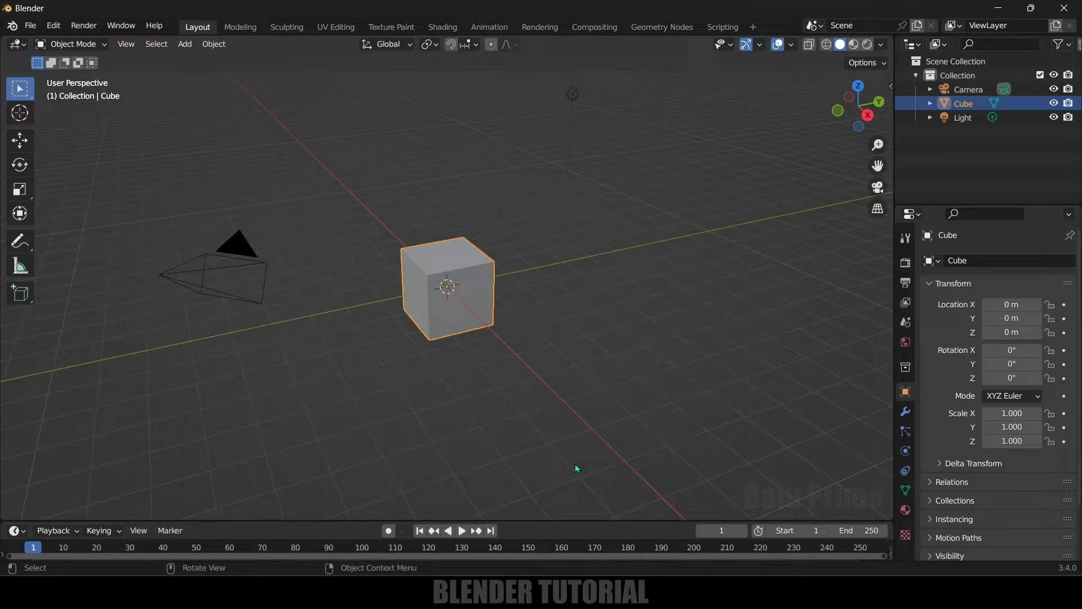
pyautogui.press('a')
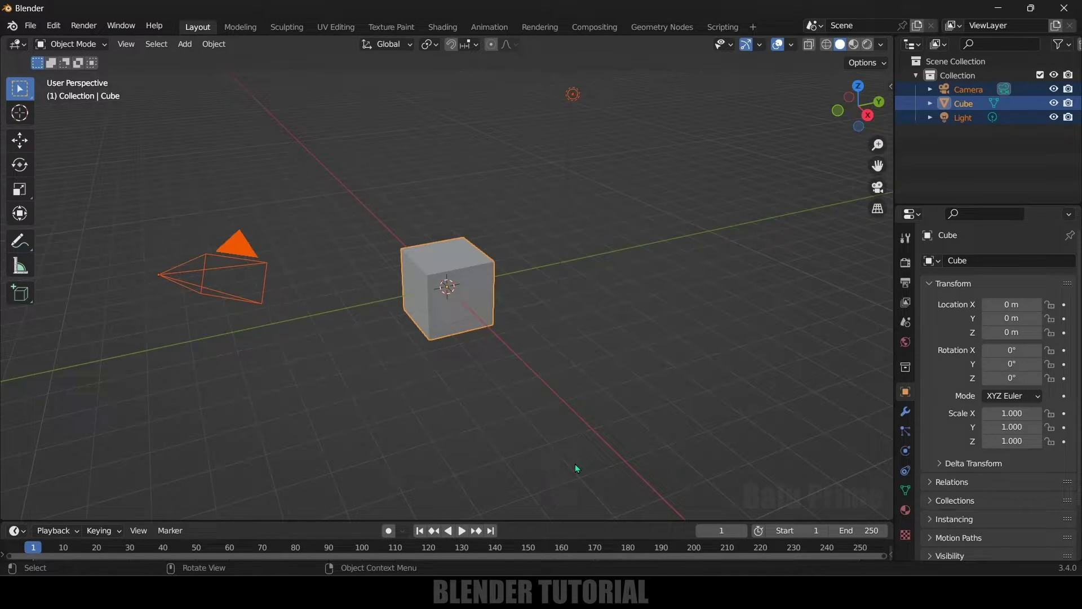
pyautogui.press('Delete')
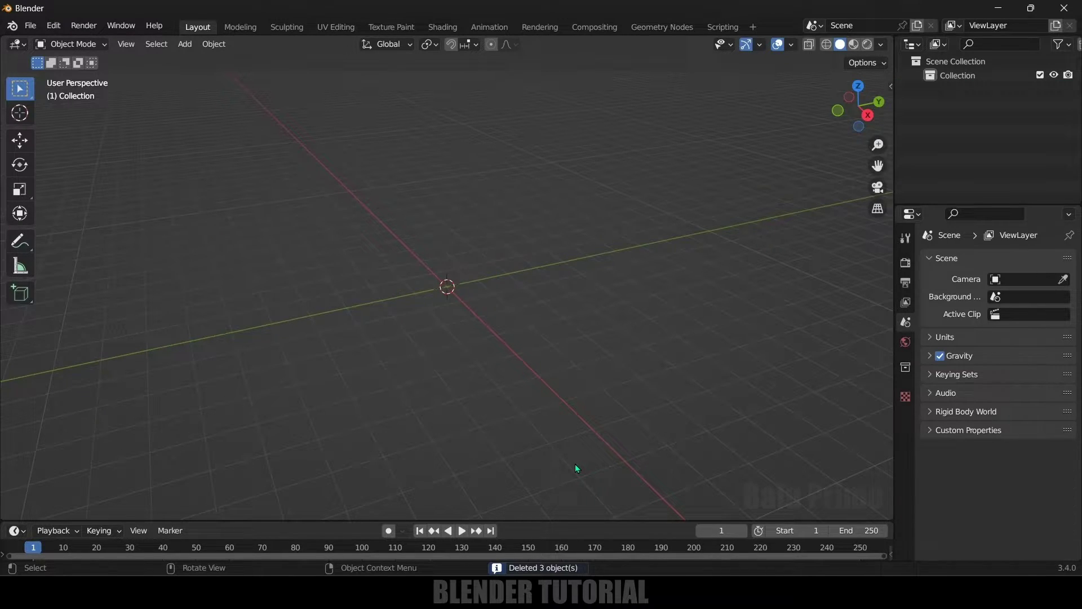
# Step: Add a Suzanne monkey mesh at the origin and scale it up to 2.822
pyautogui.click(181, 49)
pyautogui.moveTo(206, 60)
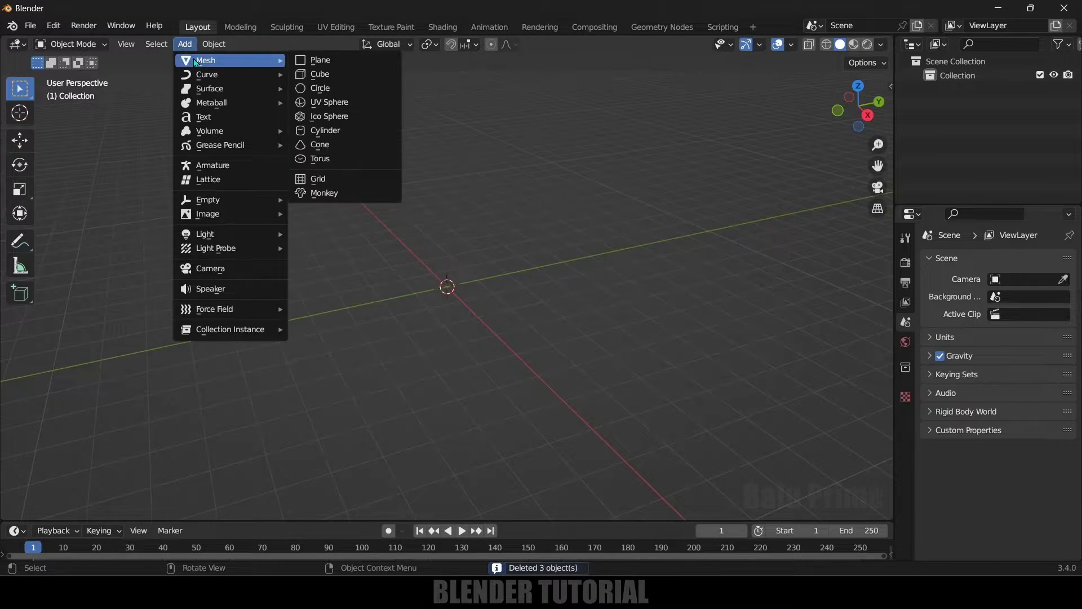
pyautogui.click(343, 199)
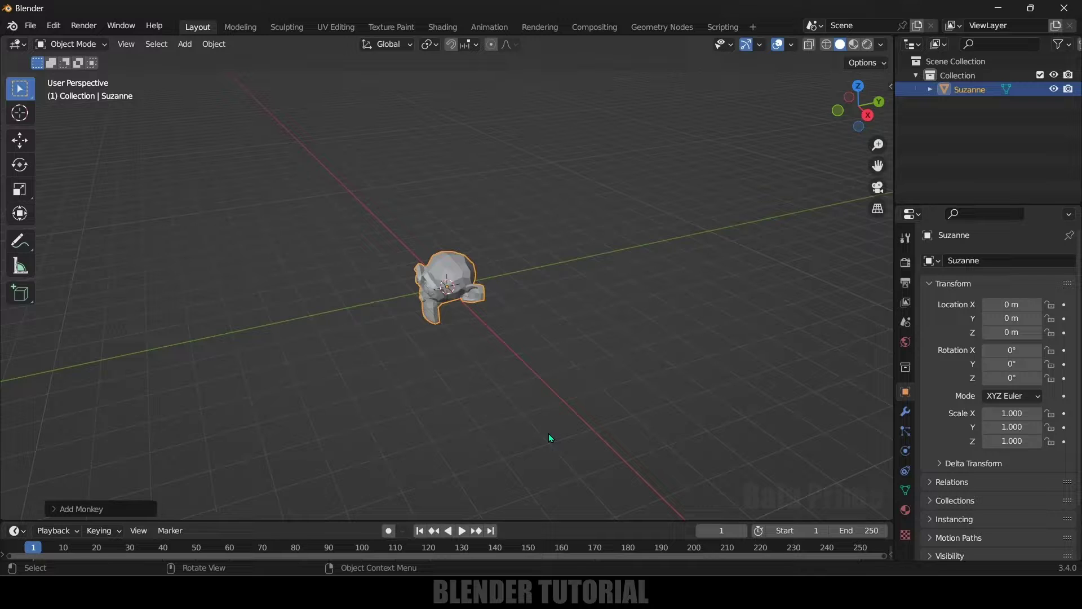
pyautogui.press('s')
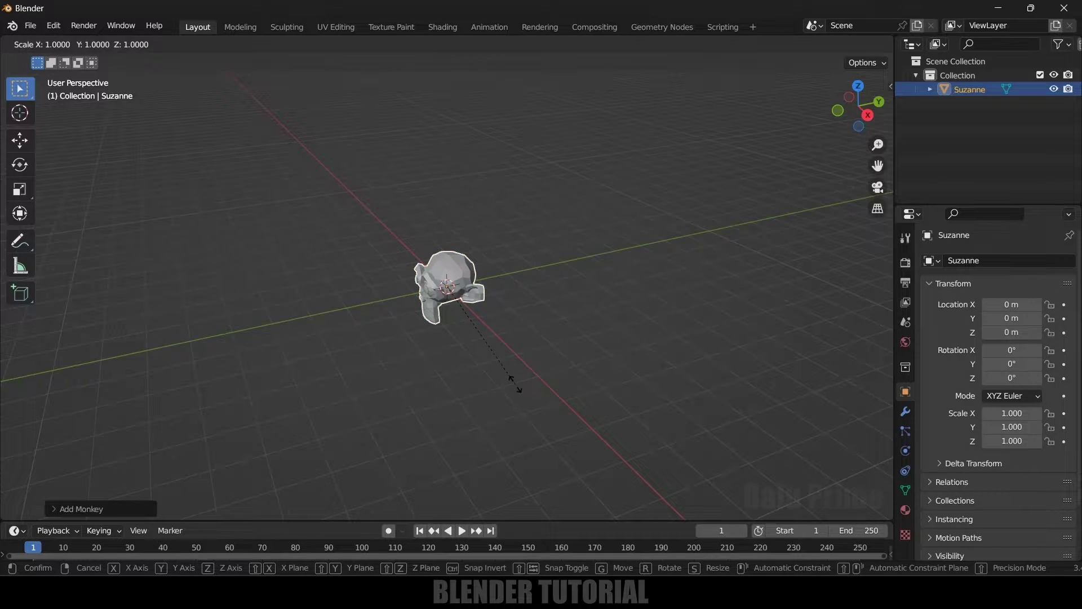
pyautogui.click(756, 430)
pyautogui.moveTo(756, 430); pyautogui.dragTo(487, 310, button='middle')
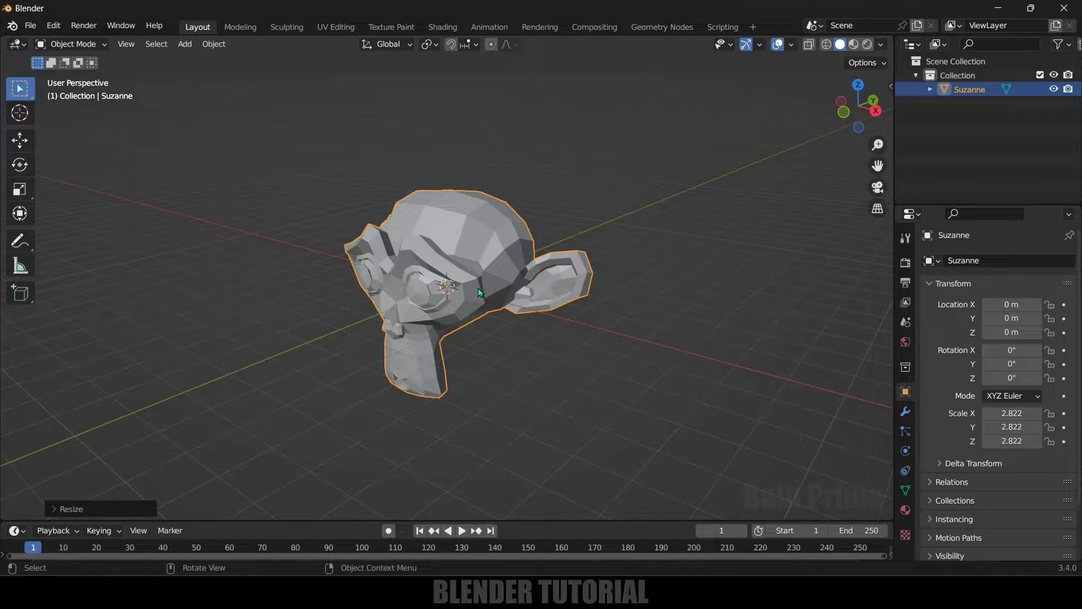
pyautogui.click(540, 397)
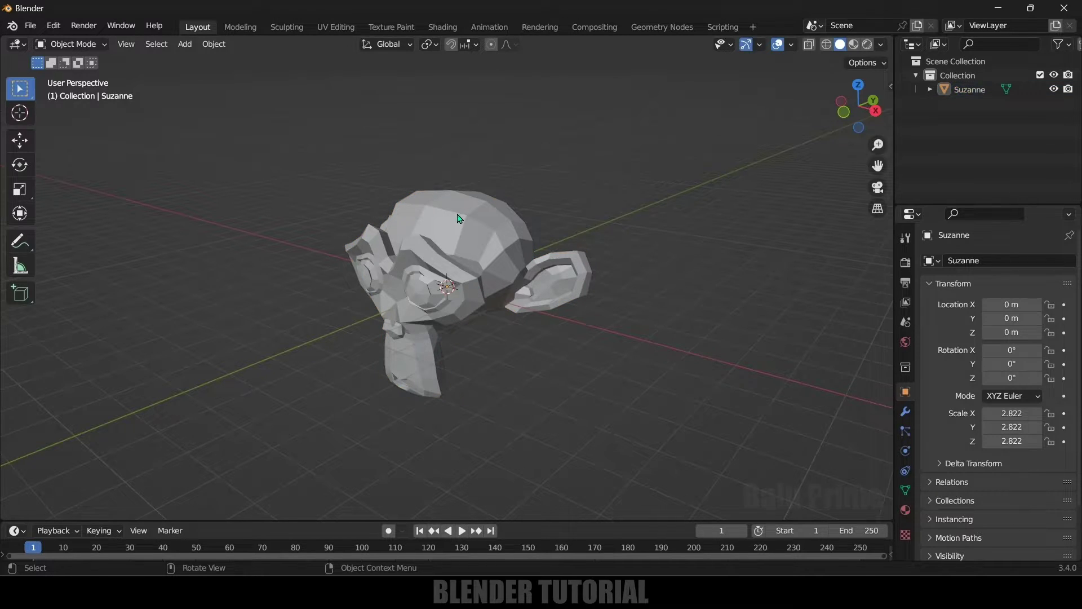
# Step: Add a Wireframe modifier to Suzanne
pyautogui.click(460, 220)
pyautogui.click(906, 413)
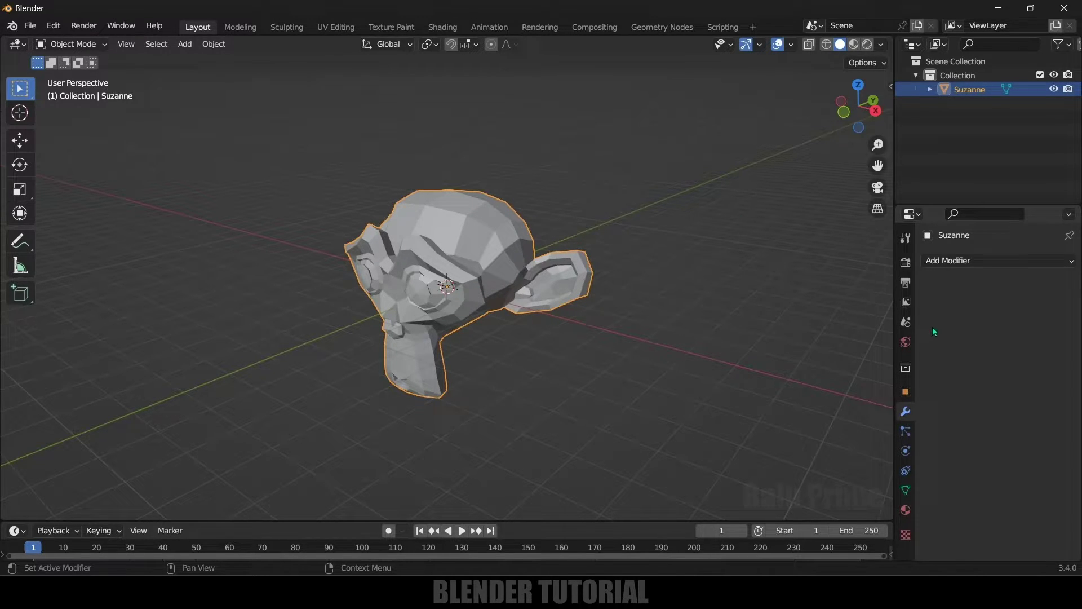
pyautogui.click(968, 260)
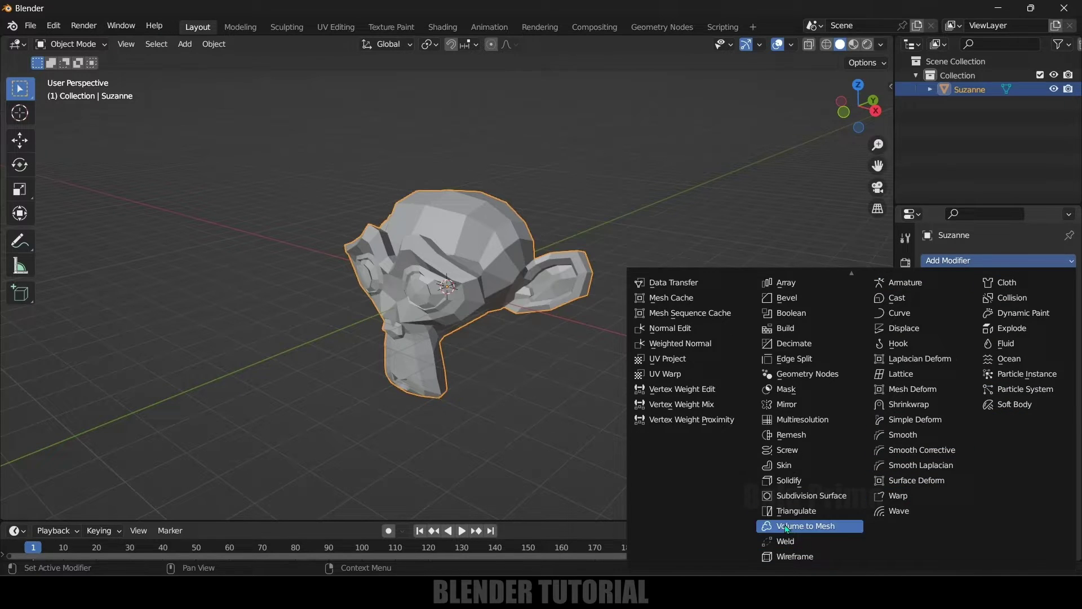
pyautogui.click(790, 557)
pyautogui.click(540, 377)
# Step: Raise the Wireframe thickness to 0.054 m and view Suzanne from the front
pyautogui.scroll(2, 517, 384)
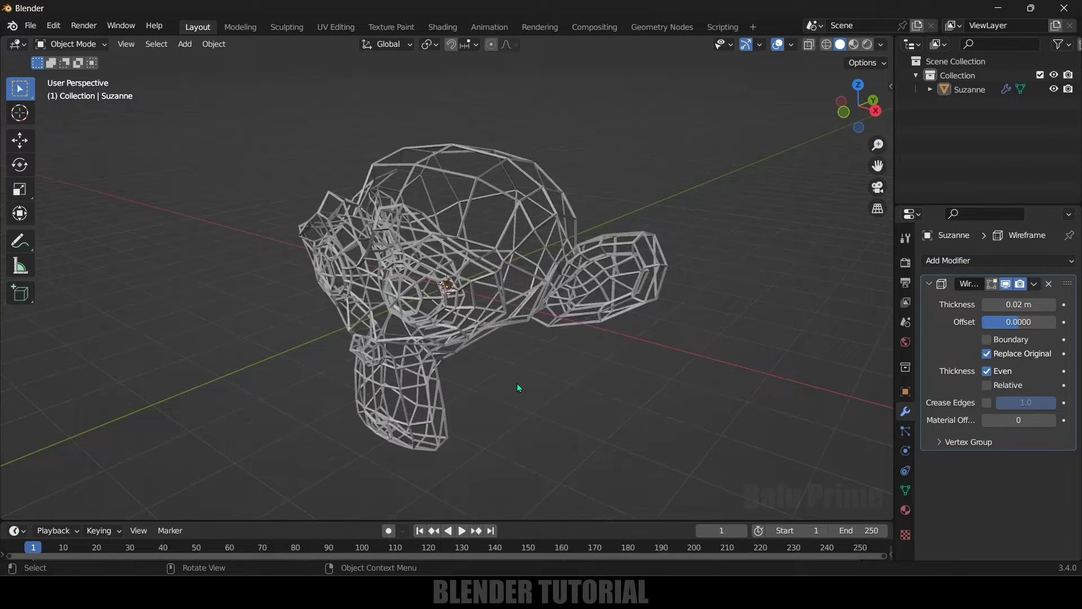
pyautogui.moveTo(516, 383); pyautogui.dragTo(626, 395, button='middle')
pyautogui.moveTo(1009, 304); pyautogui.dragTo(1037, 305)
pyautogui.scroll(-3, 627, 343)
pyautogui.moveTo(627, 344); pyautogui.dragTo(610, 385, button='middle')
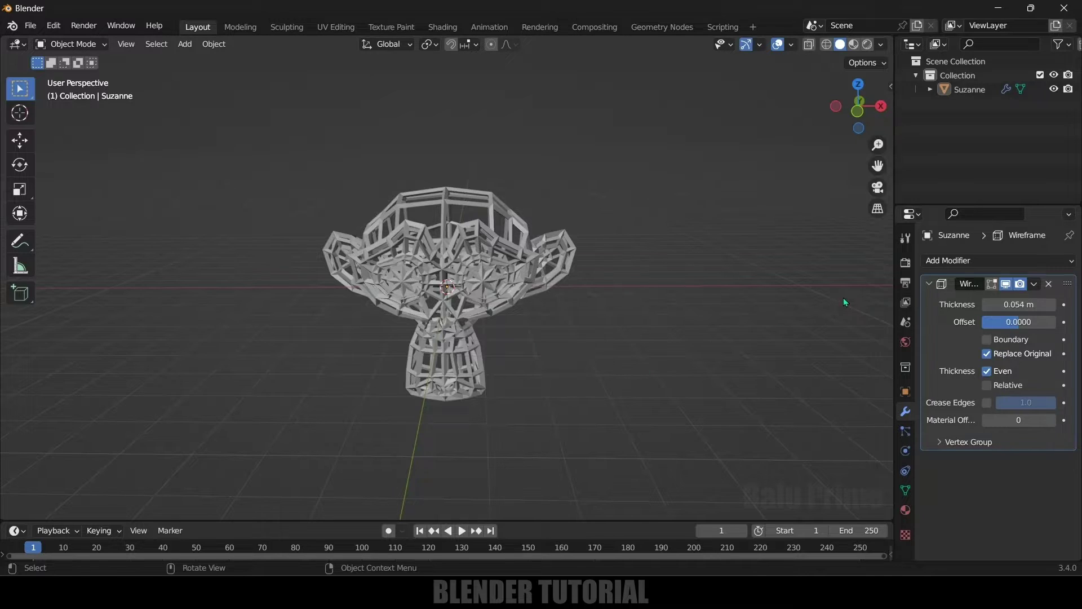
# Step: Add a Build modifier (start 1, length 100) and preview the build up to frame 116
pyautogui.click(968, 260)
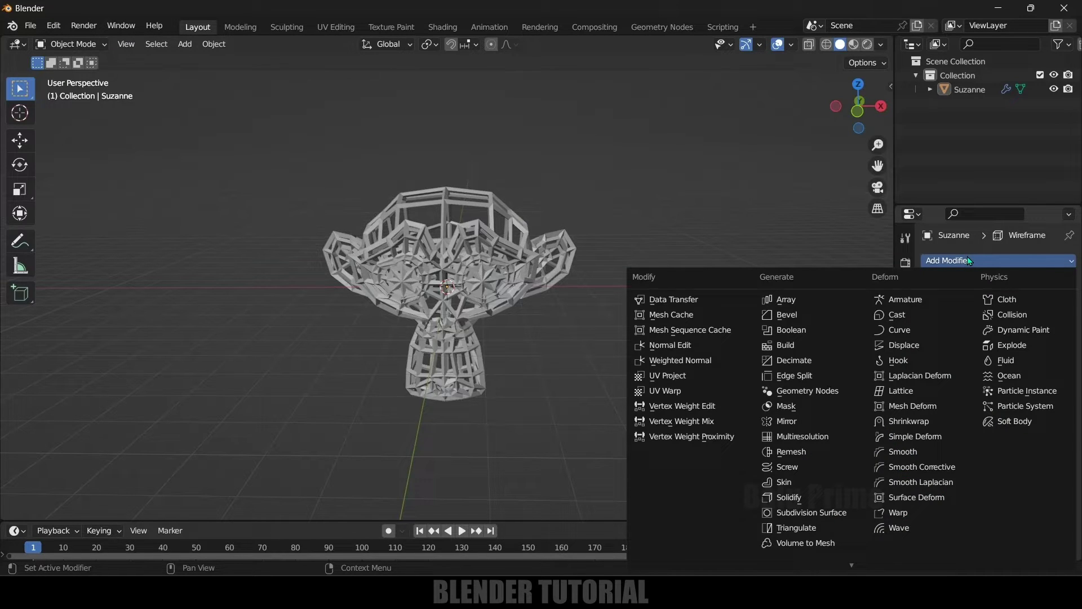
pyautogui.click(797, 346)
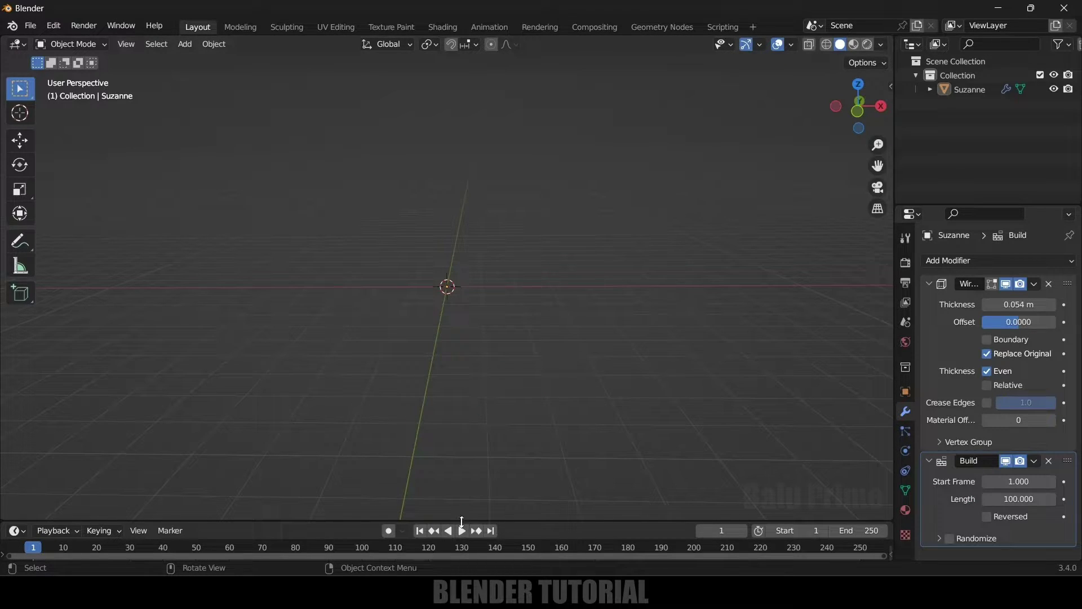
pyautogui.click(461, 530)
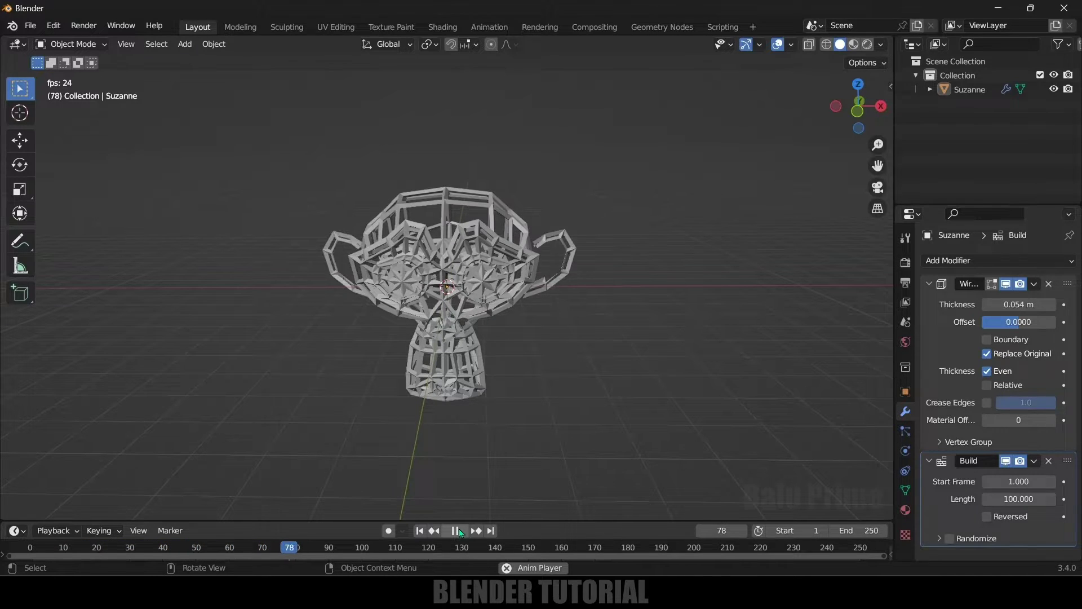
pyautogui.click(459, 530)
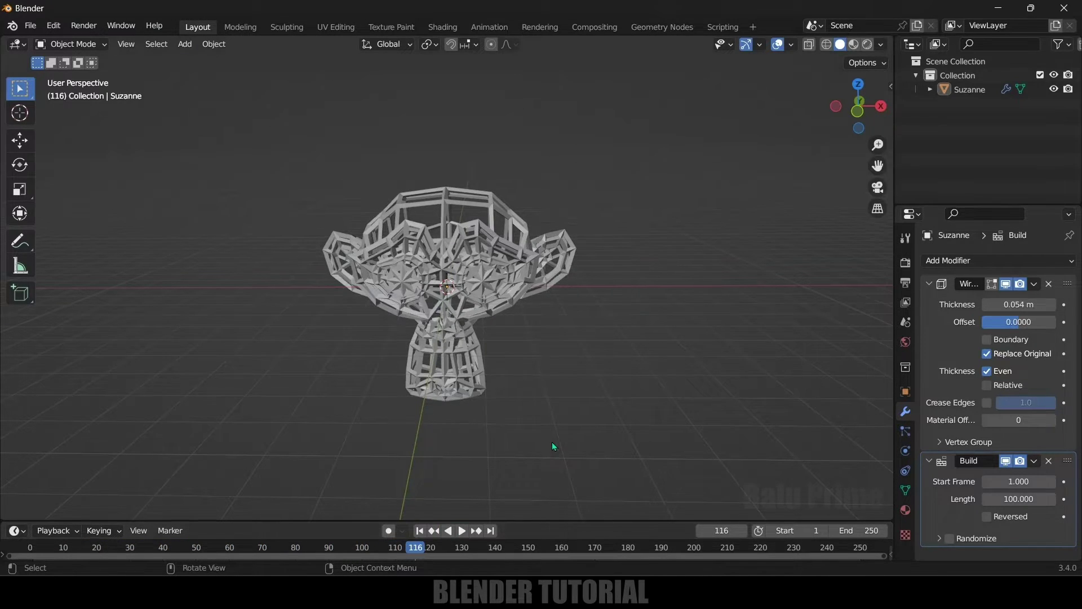
pyautogui.moveTo(553, 443); pyautogui.dragTo(448, 444, button='middle')
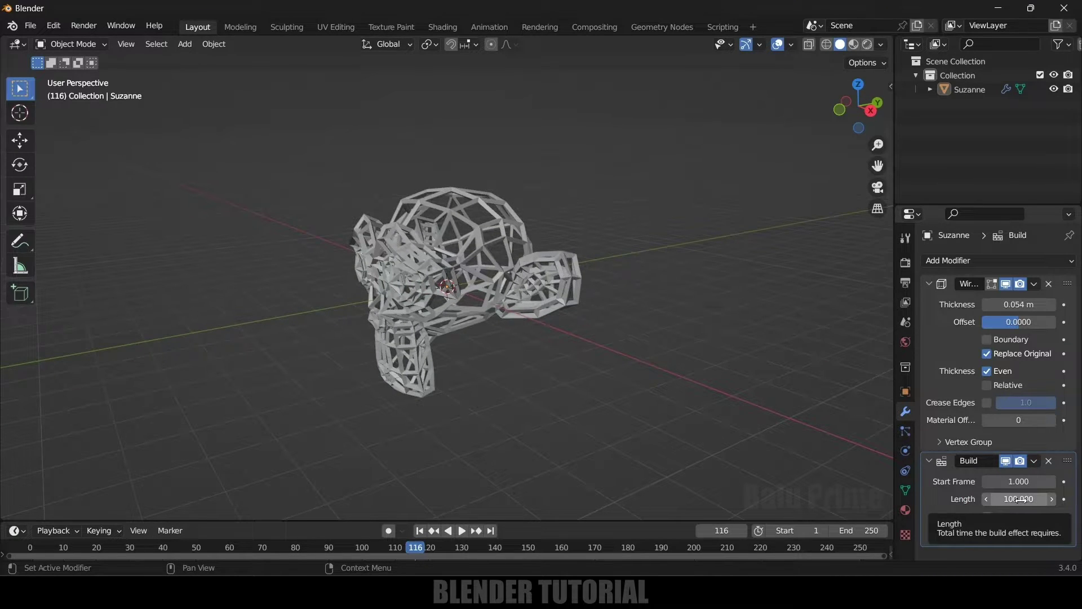
pyautogui.moveTo(569, 260); pyautogui.dragTo(550, 247, button='middle')
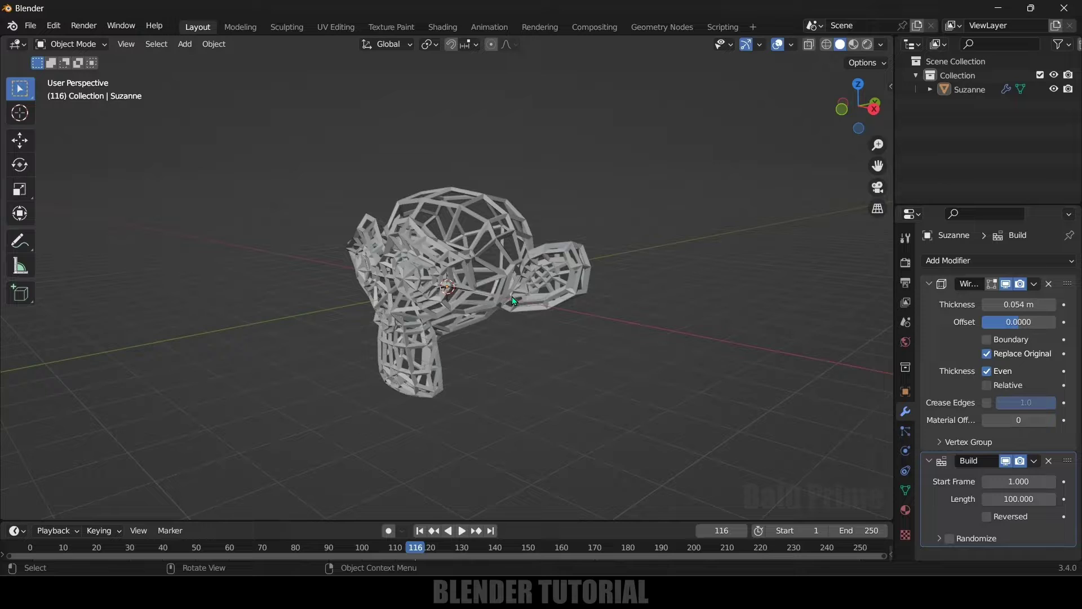
# Step: Set the Build length to 150 and preview the playback from frame 1
pyautogui.click(1026, 499)
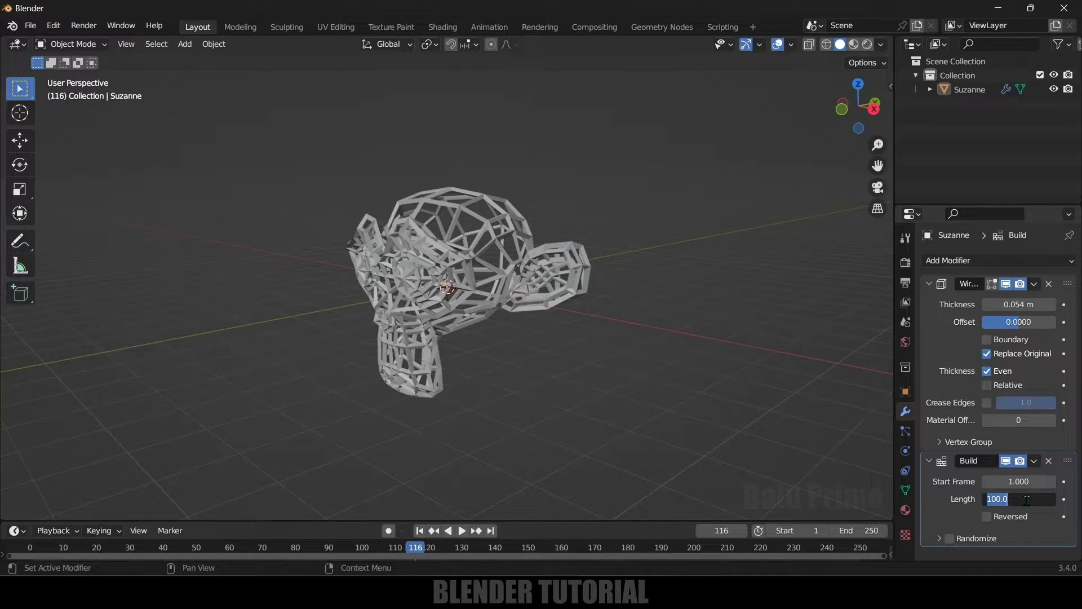
pyautogui.press('Return')
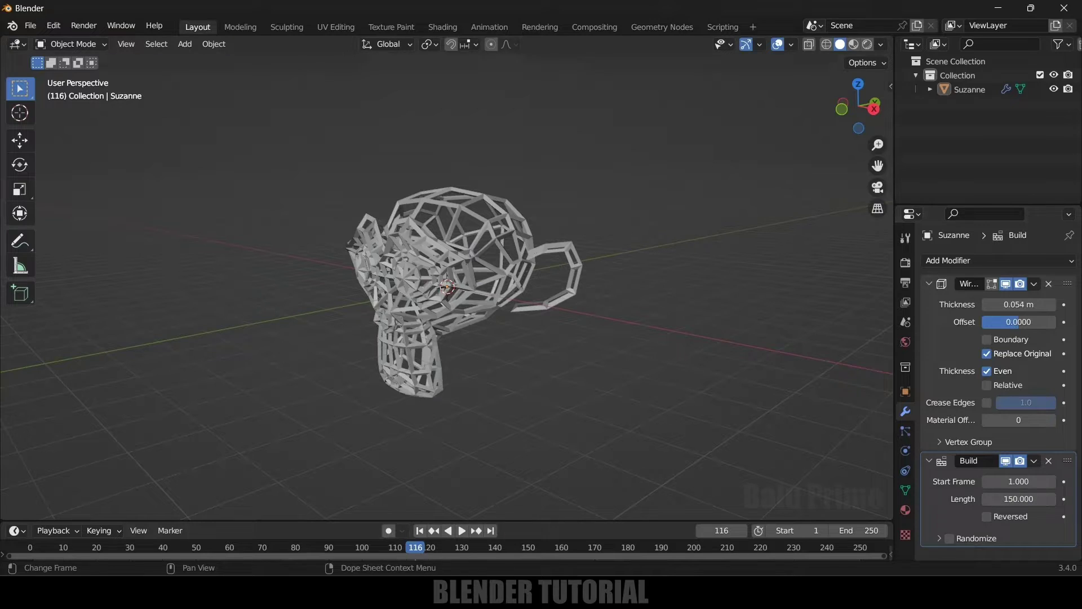
pyautogui.click(420, 531)
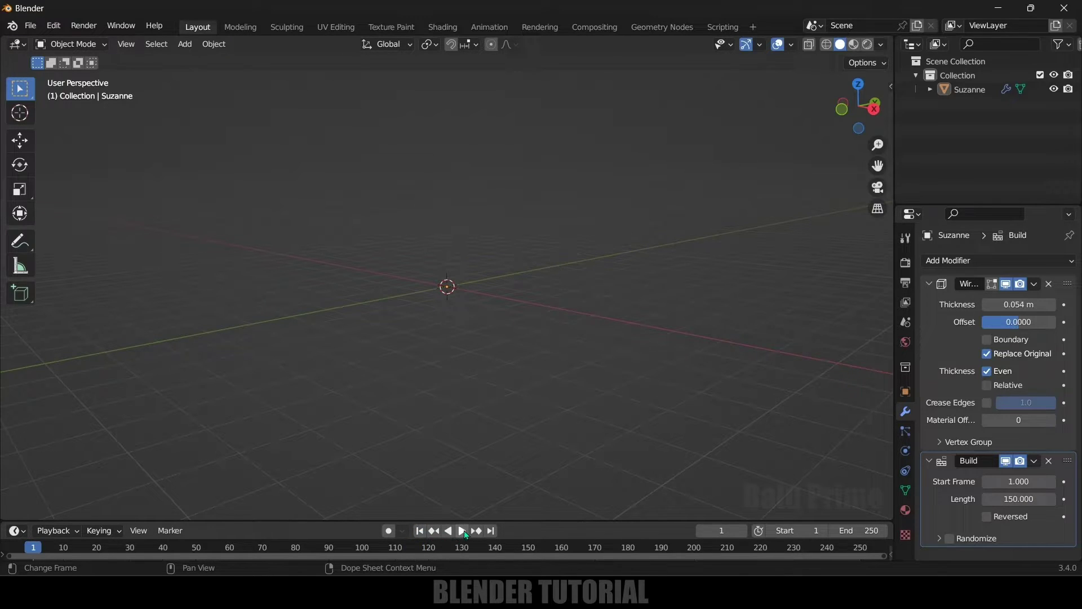
pyautogui.click(463, 531)
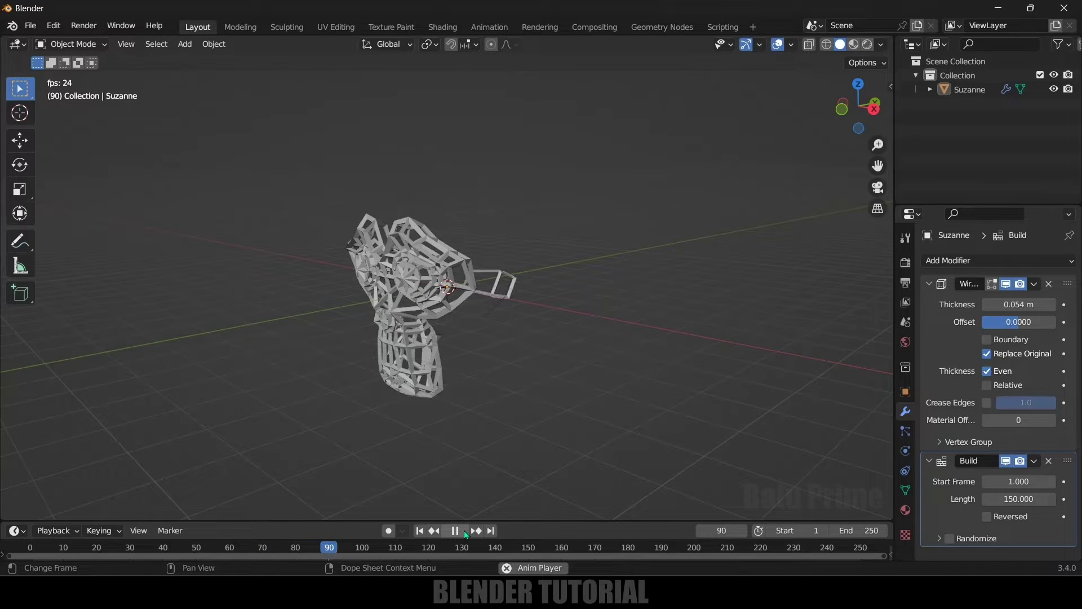
pyautogui.click(464, 531)
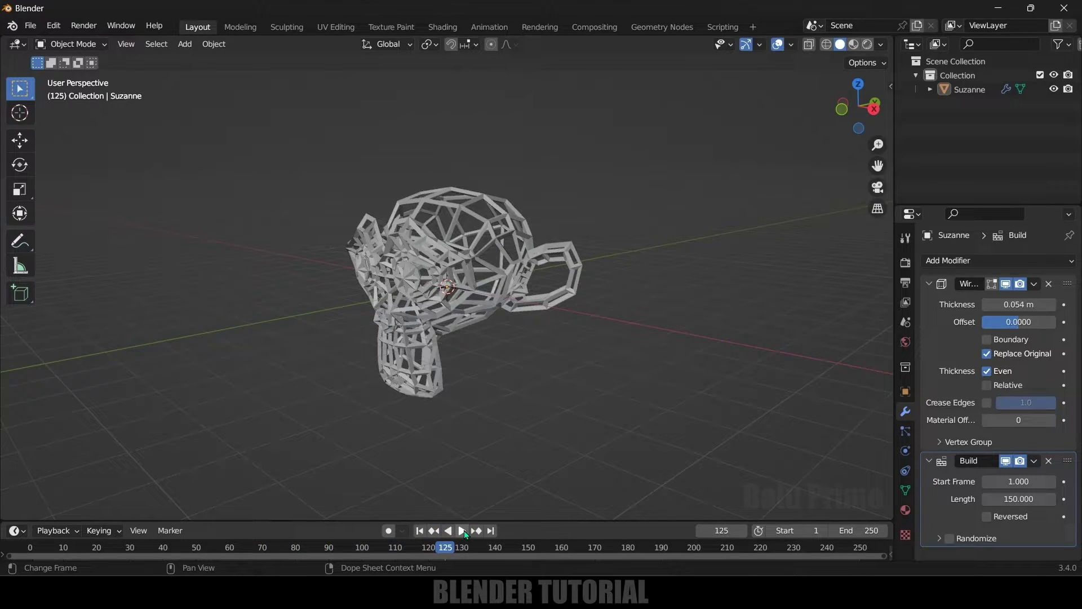
# Step: Reverse the Build effect and replay it from frame 1 to check the disappearance
pyautogui.click(988, 518)
pyautogui.click(420, 531)
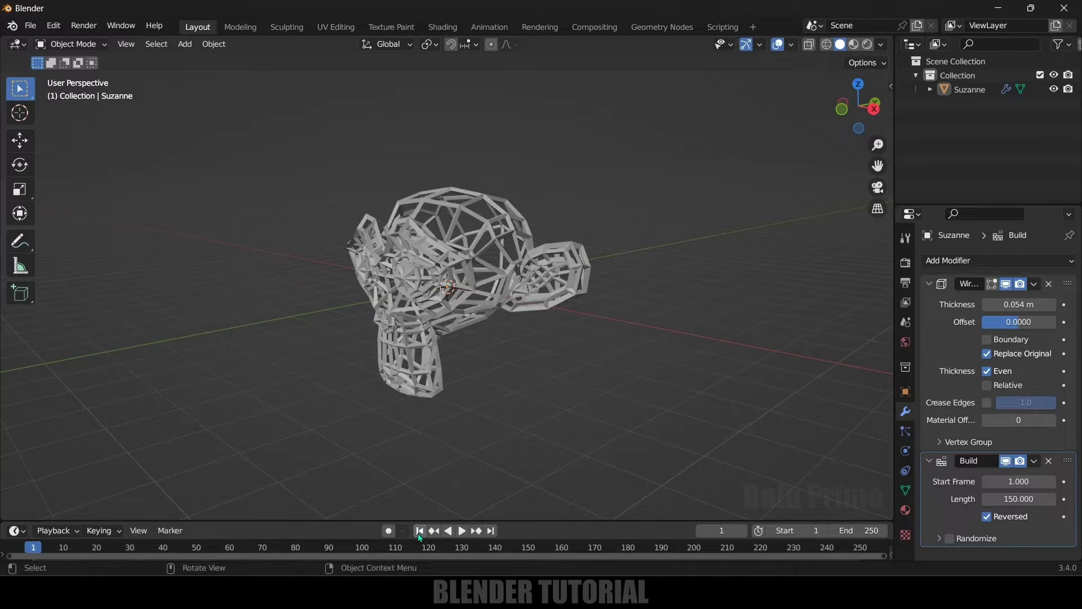
pyautogui.click(463, 531)
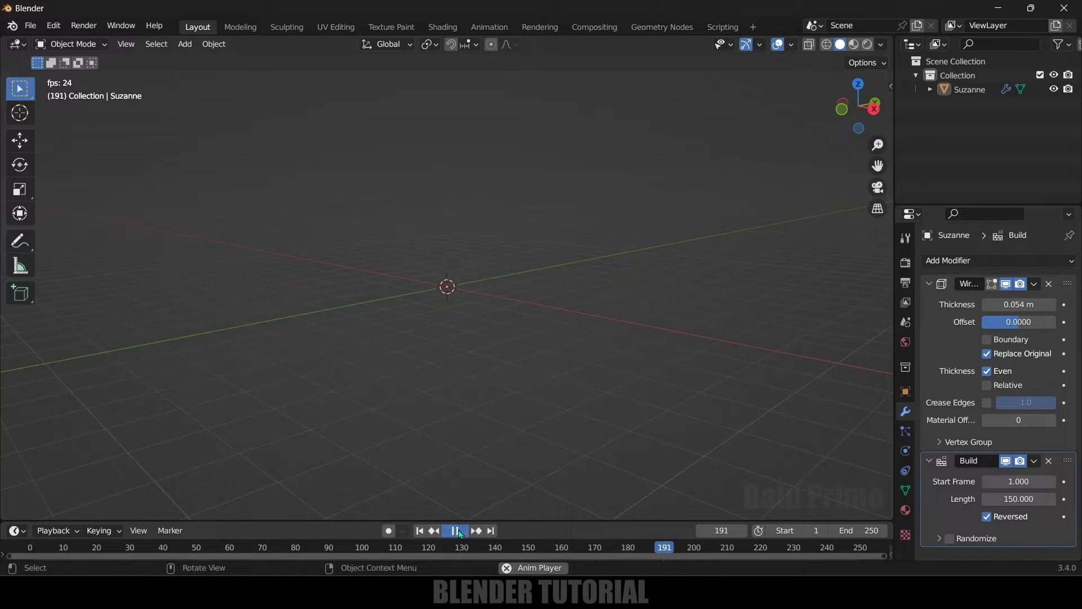
pyautogui.click(456, 531)
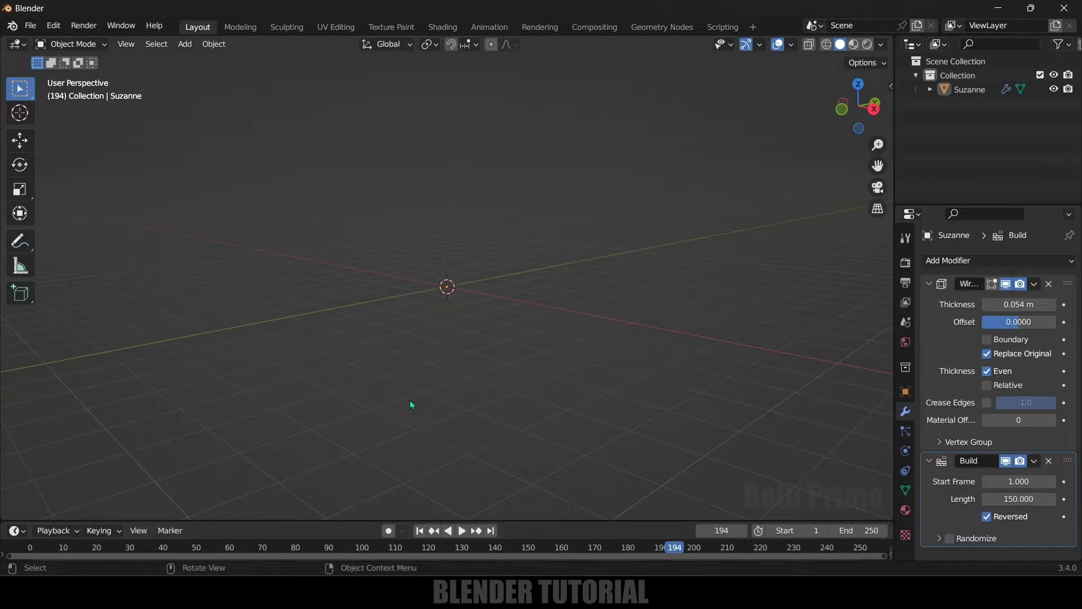
# Step: Return to frame 1 and put Suzanne into Edit Mode
pyautogui.click(420, 530)
pyautogui.click(538, 228)
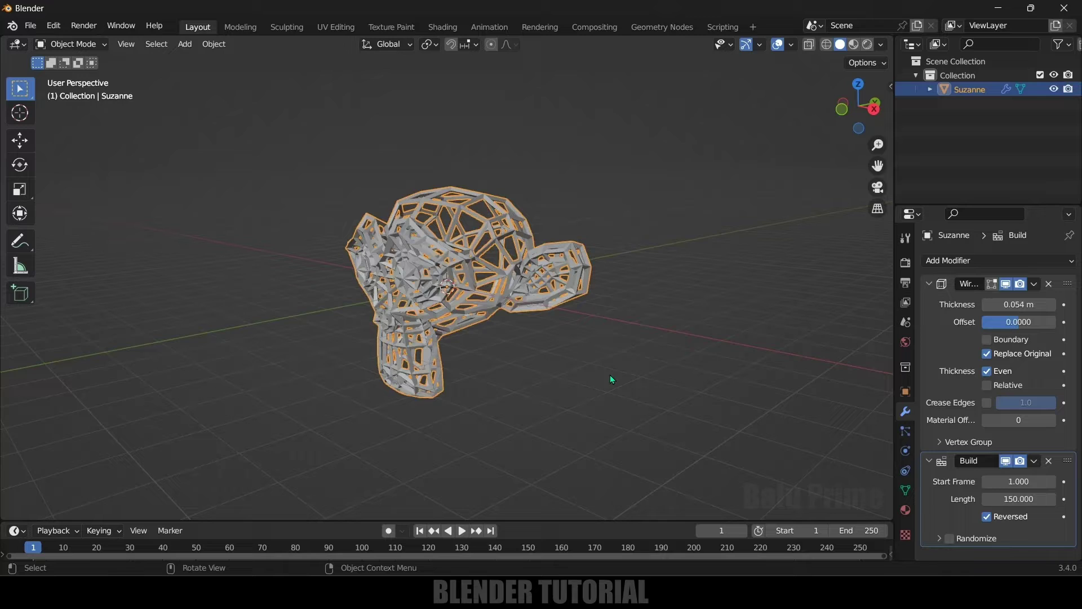
pyautogui.press('Tab')
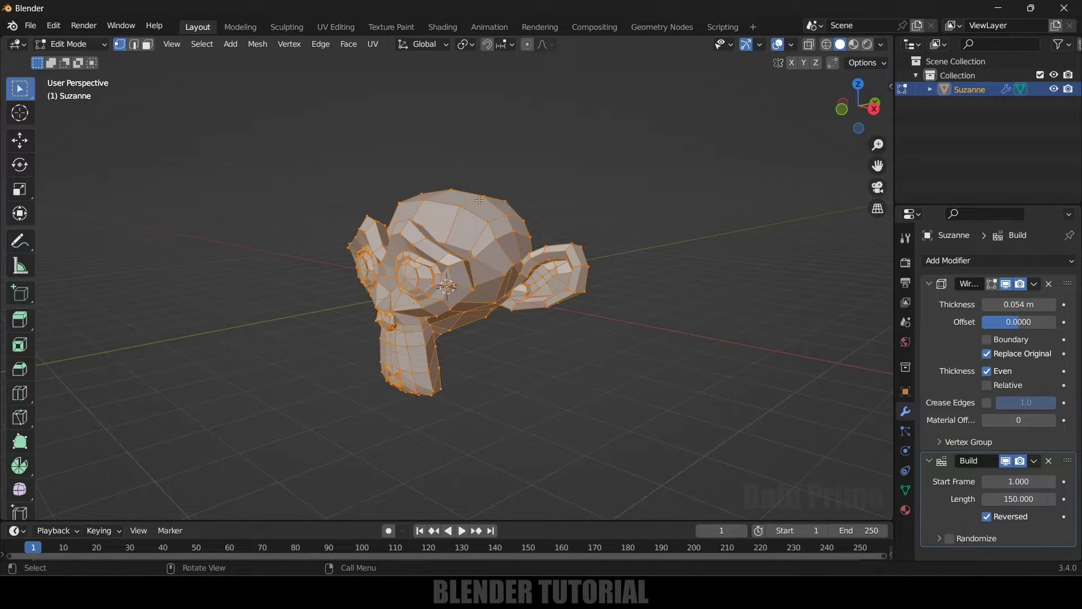
# Step: Sort Suzanne's faces by View Z Axis with Sort Elements
pyautogui.click(257, 51)
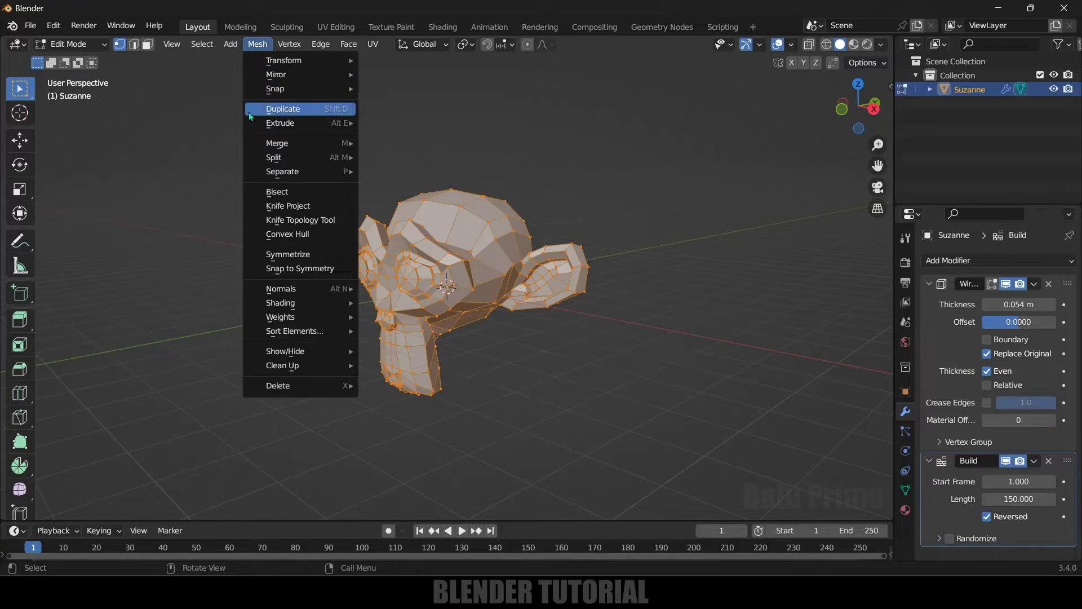
pyautogui.moveTo(285, 319)
pyautogui.moveTo(269, 335)
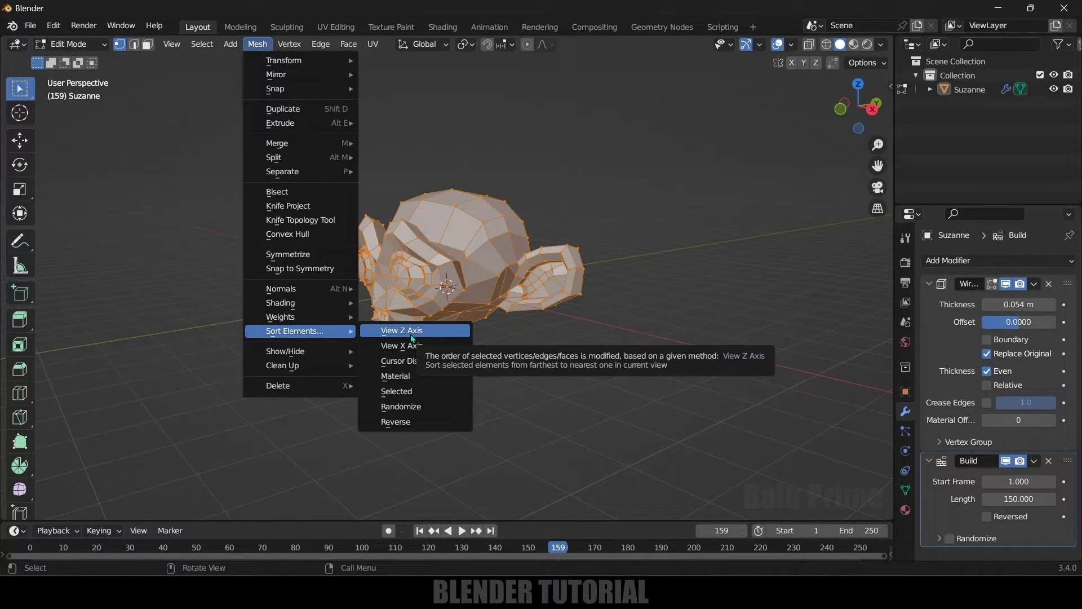
pyautogui.click(397, 332)
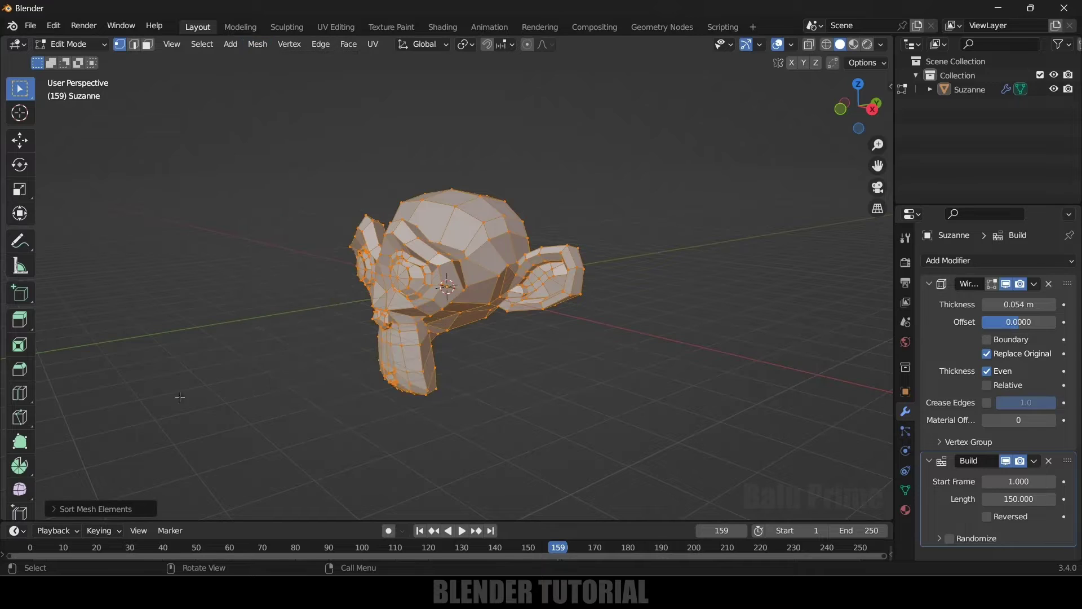
pyautogui.click(55, 509)
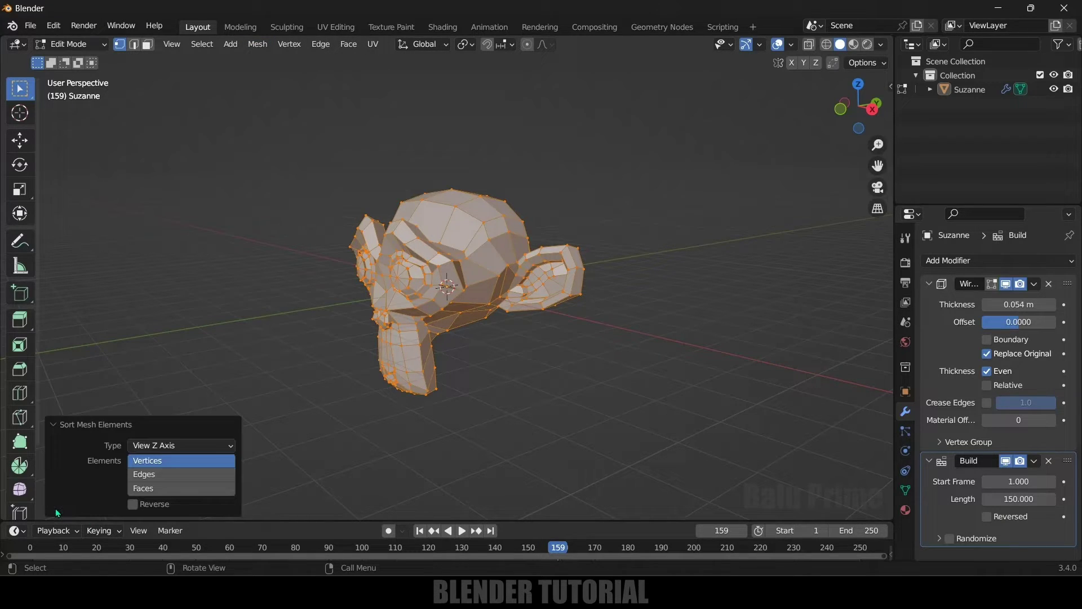
pyautogui.click(151, 494)
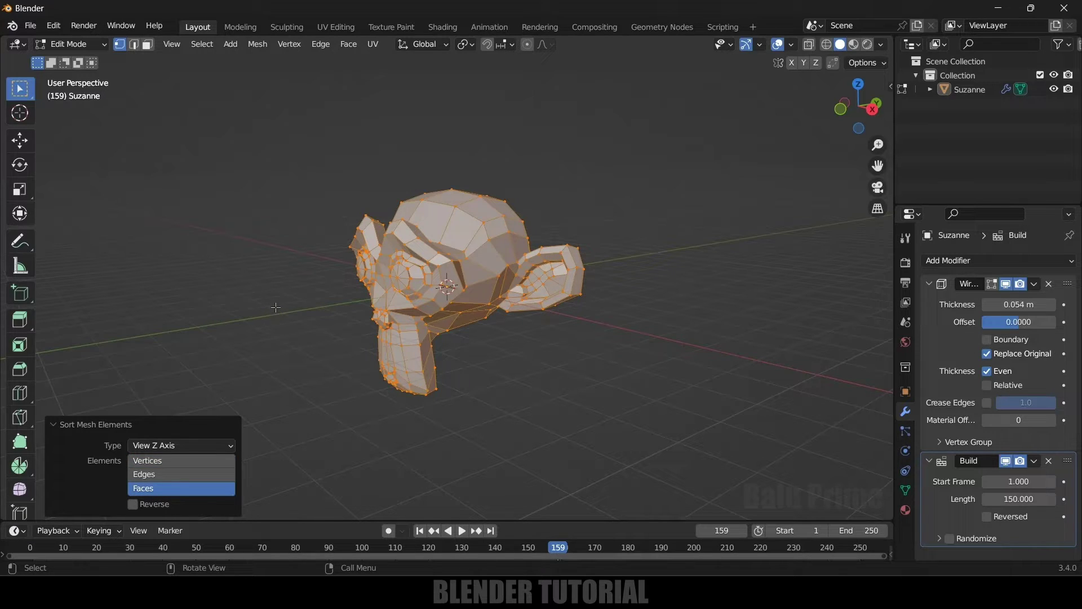
# Step: Deselect the mesh, return to Object Mode and replay the animation from frame 1
pyautogui.hotkey('alt', 'a')
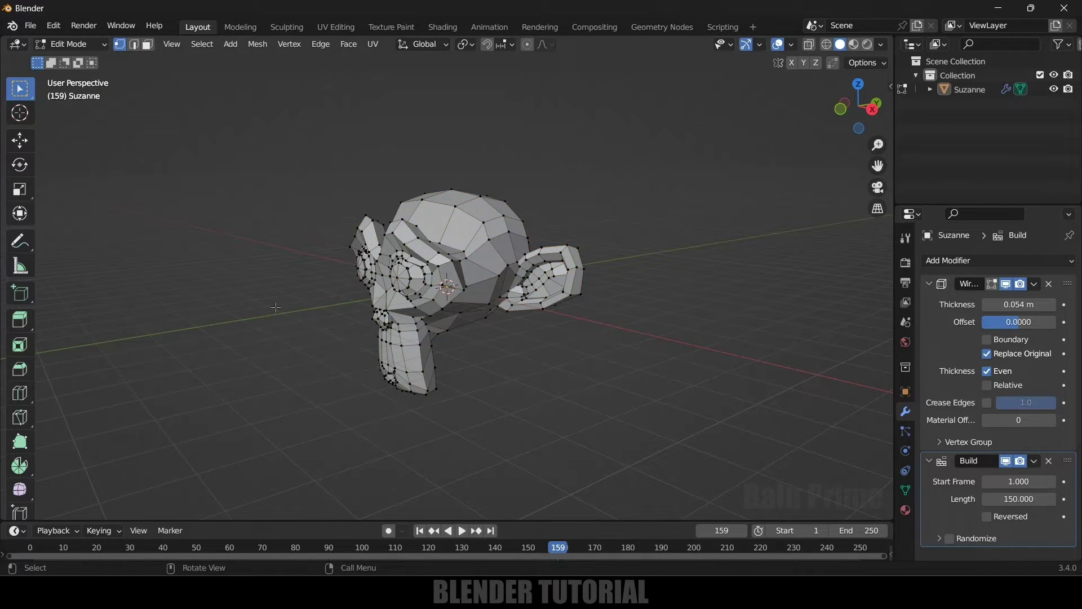
pyautogui.press('Tab')
pyautogui.click(422, 532)
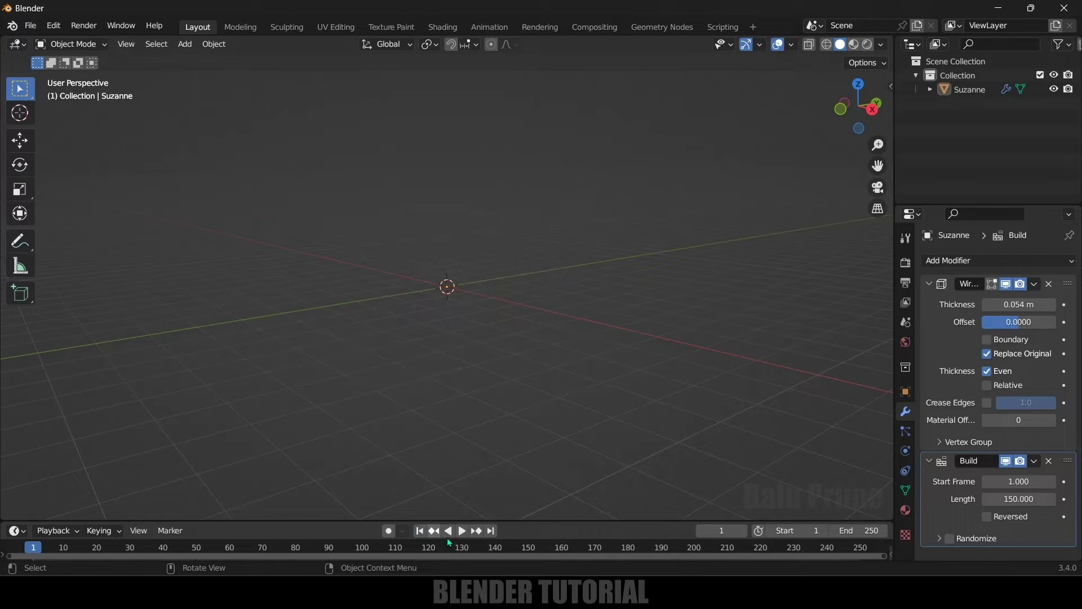
pyautogui.click(464, 532)
pyautogui.moveTo(455, 398); pyautogui.dragTo(569, 398, button='middle')
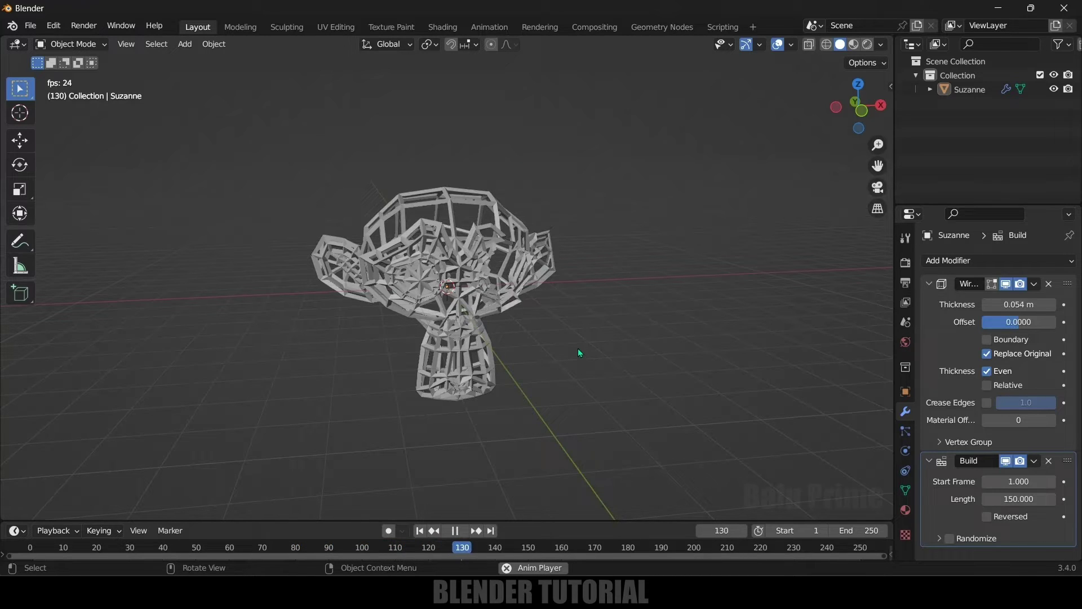
# Step: Reverse the Build again, replay from the start, and scrub back to frame 36
pyautogui.click(986, 516)
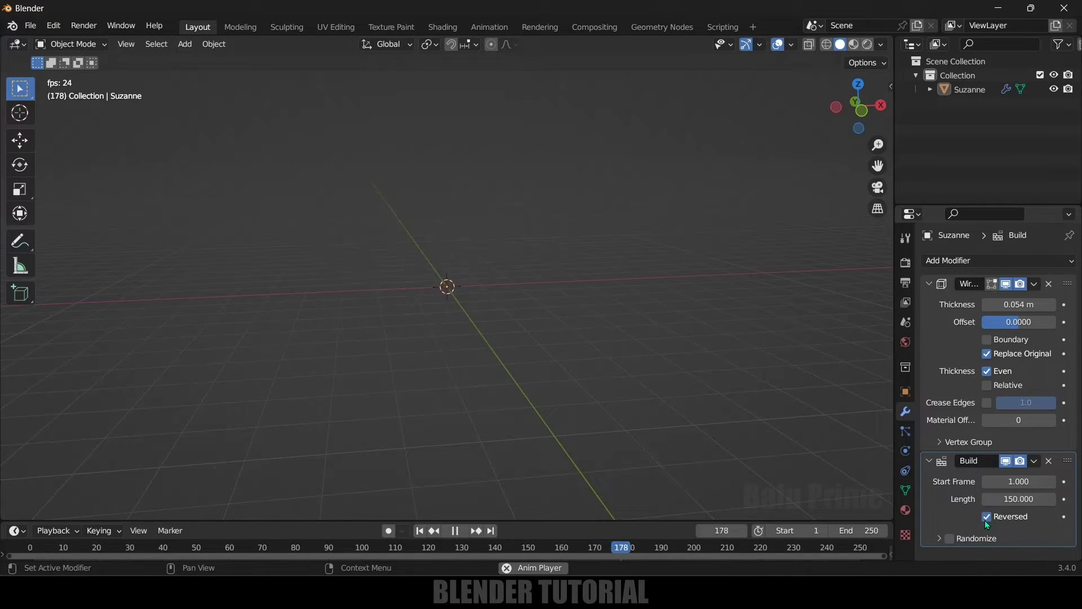
pyautogui.click(420, 531)
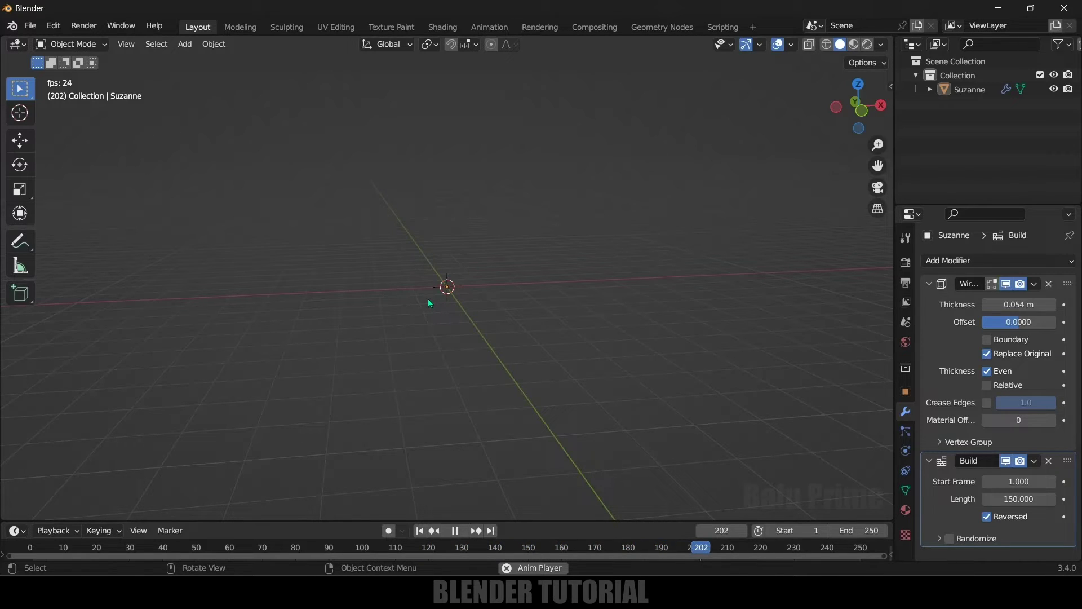
pyautogui.press('space')
pyautogui.moveTo(603, 386); pyautogui.dragTo(631, 399, button='middle')
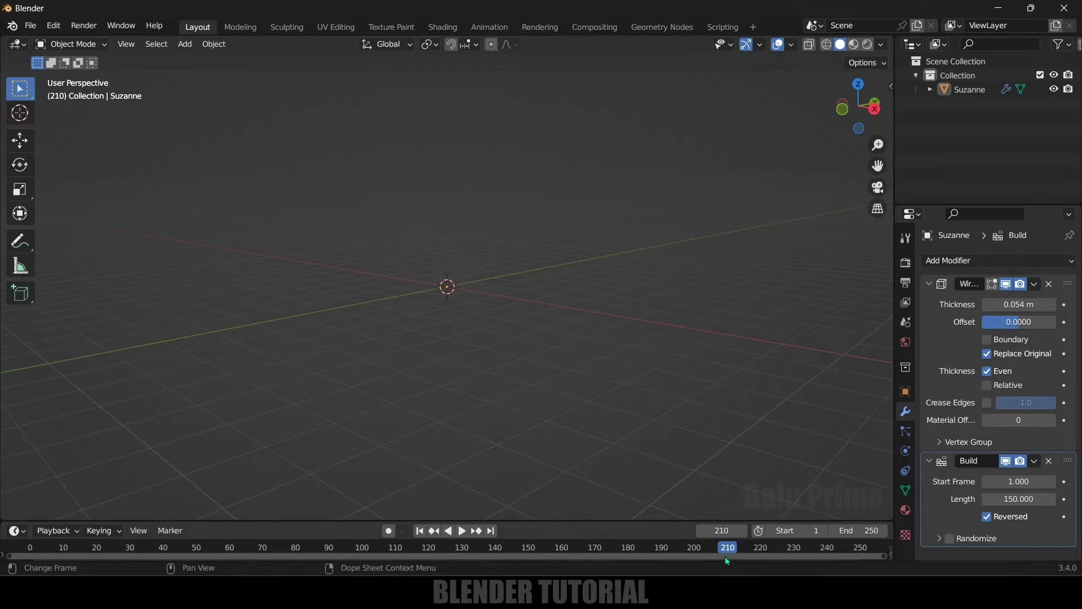
pyautogui.moveTo(726, 555); pyautogui.dragTo(154, 510)
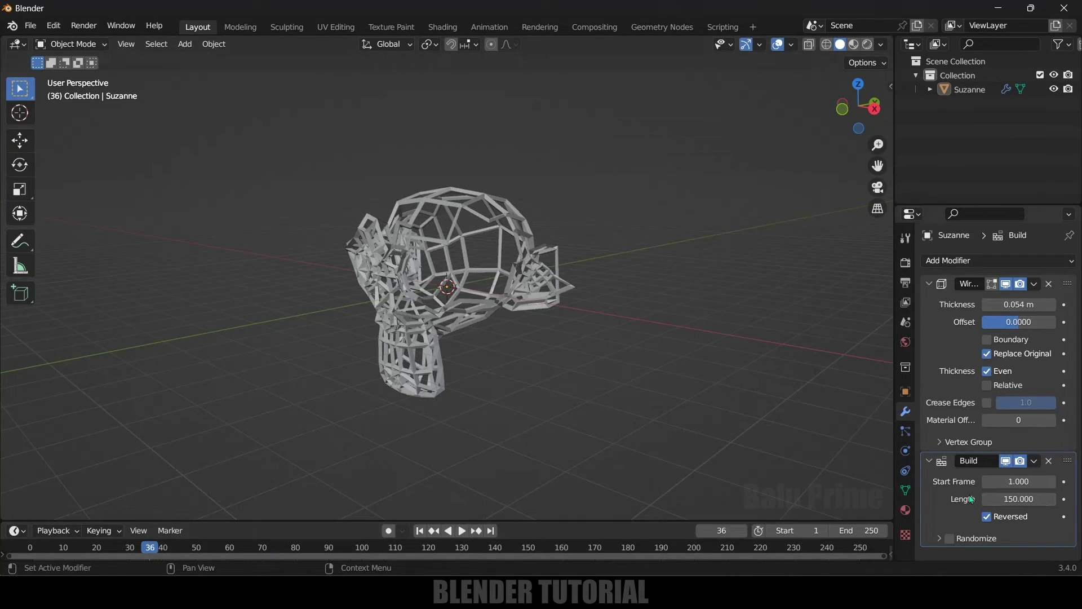
# Step: Disable the Wireframe modifier in the viewport
pyautogui.click(1007, 283)
pyautogui.scroll(3, 683, 293)
pyautogui.moveTo(682, 294)
pyautogui.mouseDown(button='middle')
pyautogui.moveTo(600, 393)
pyautogui.moveTo(665, 304)
pyautogui.mouseUp(button='middle')
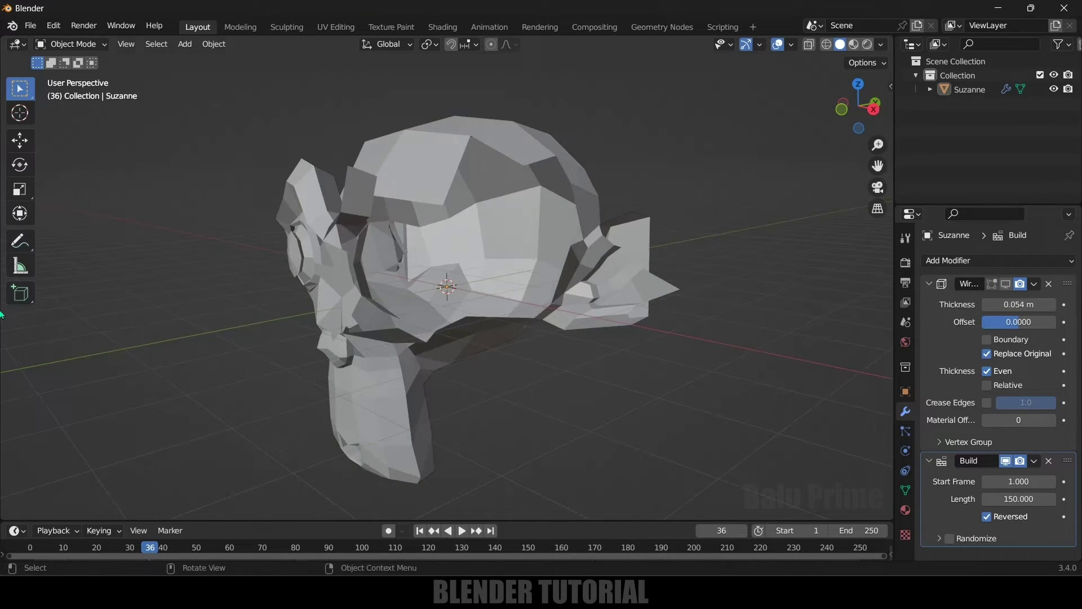
# Step: Add a Subdivision Surface modifier with viewport levels 2 and preview the animation
pyautogui.click(960, 265)
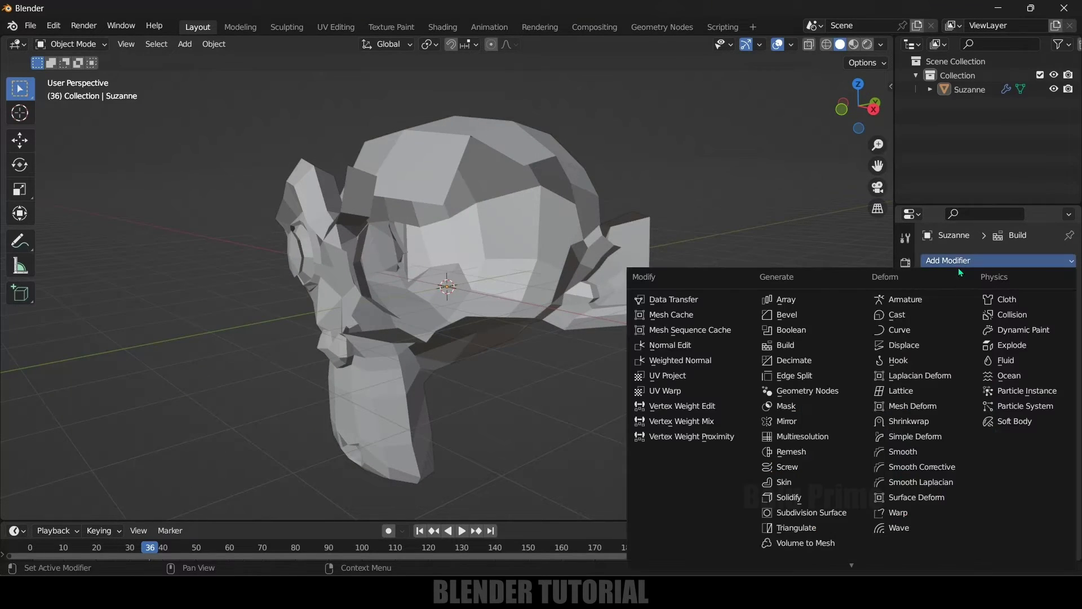
pyautogui.click(817, 513)
pyautogui.moveTo(607, 331); pyautogui.dragTo(411, 251, button='middle')
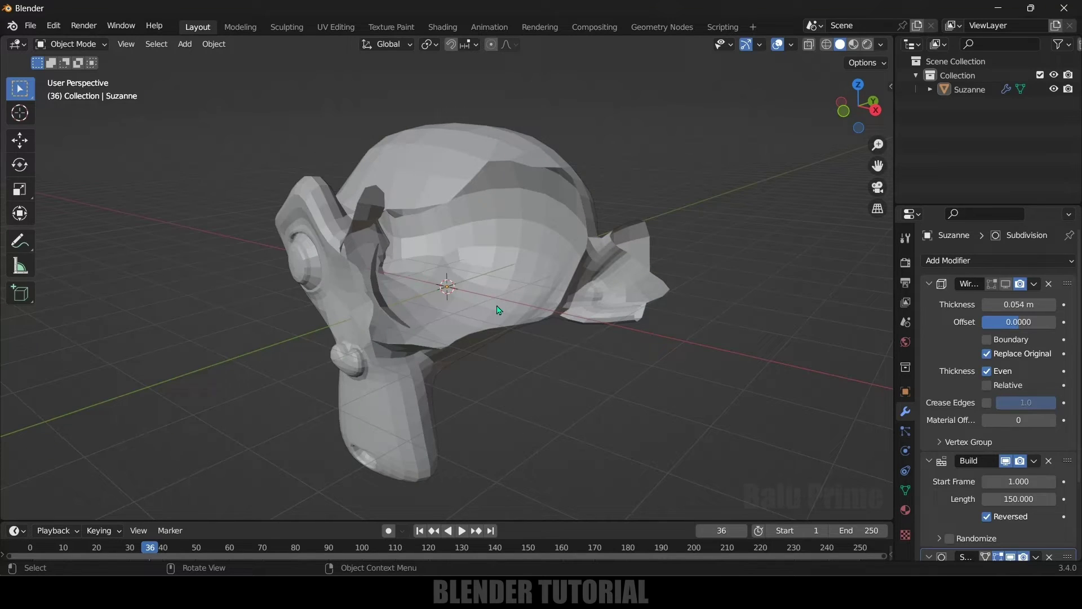
pyautogui.scroll(-5, 980, 471)
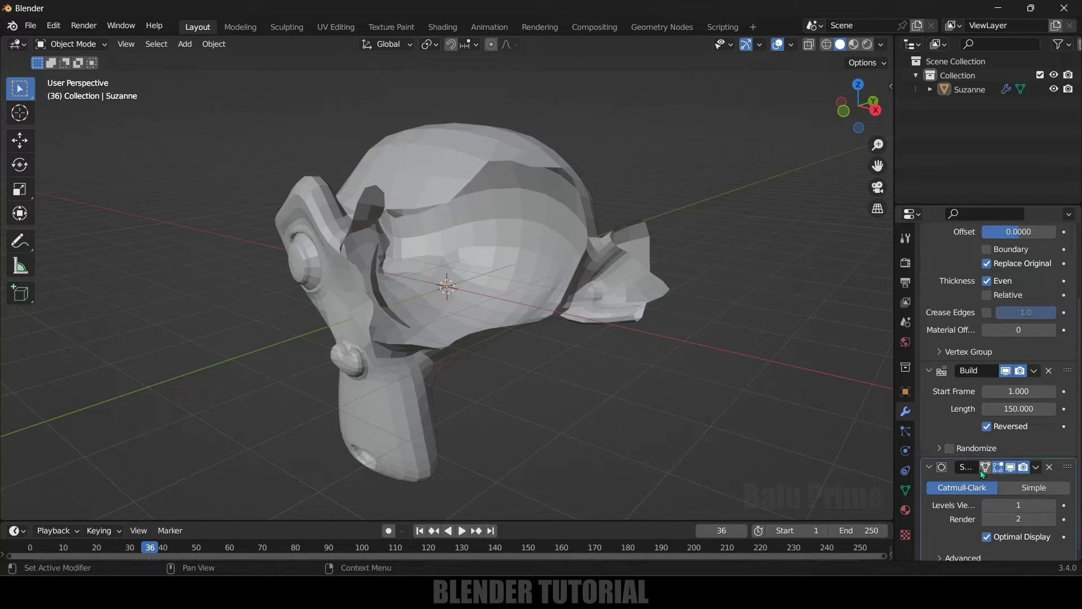
pyautogui.click(1052, 498)
pyautogui.press('space')
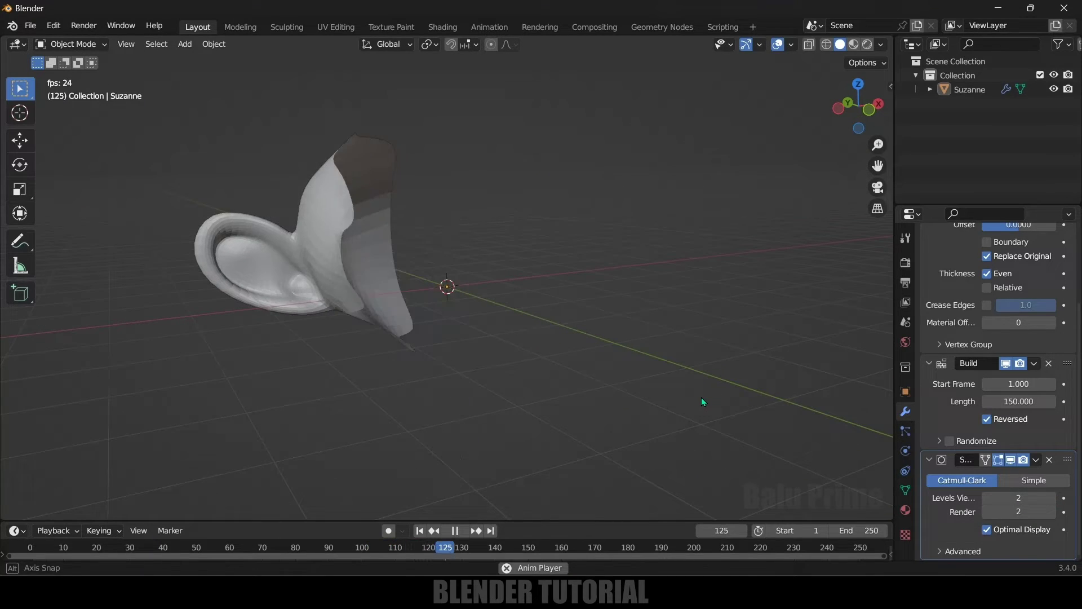
pyautogui.press('space')
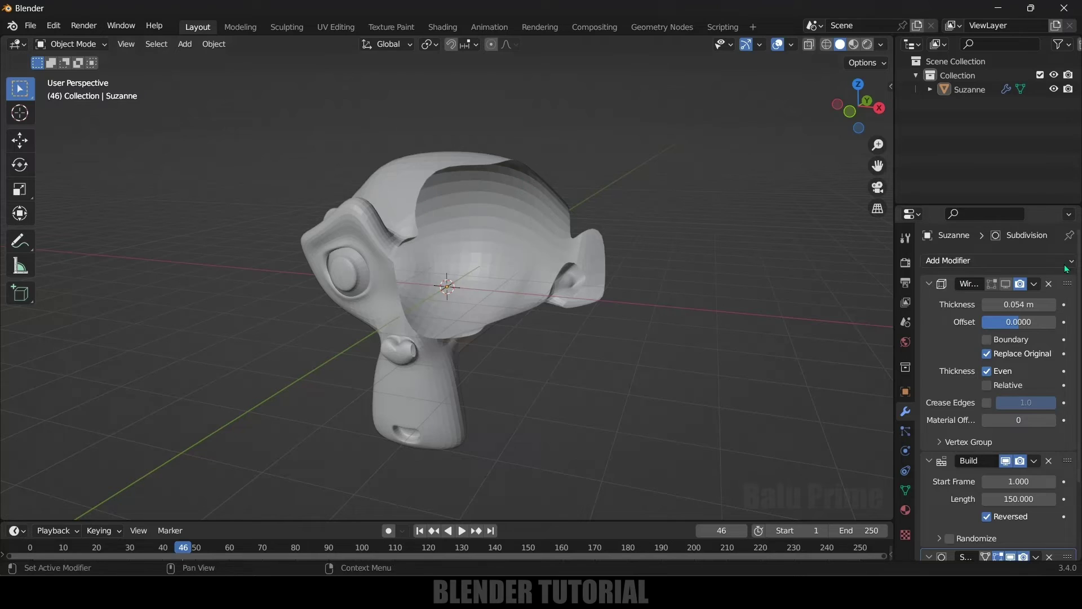
# Step: Add a Solidify modifier to Suzanne
pyautogui.click(977, 262)
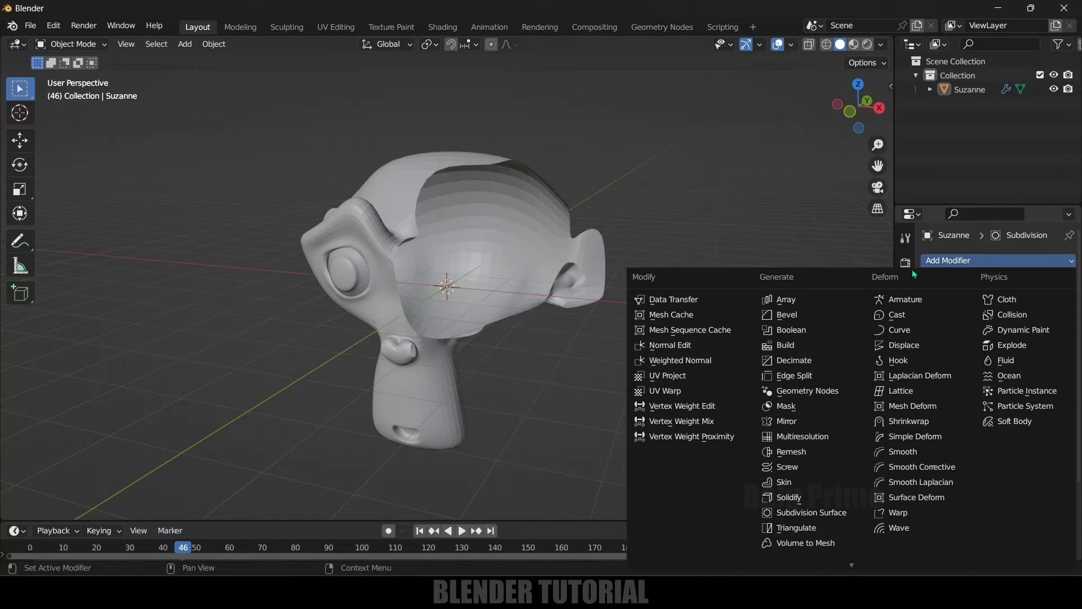
pyautogui.click(790, 504)
pyautogui.scroll(3, 625, 237)
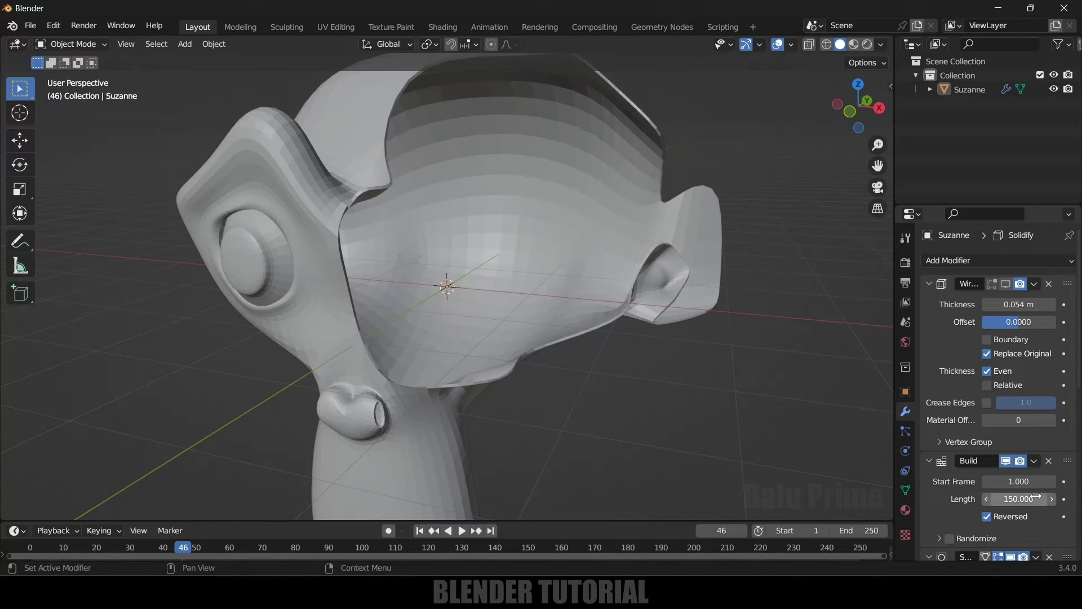
pyautogui.scroll(-12, 1020, 494)
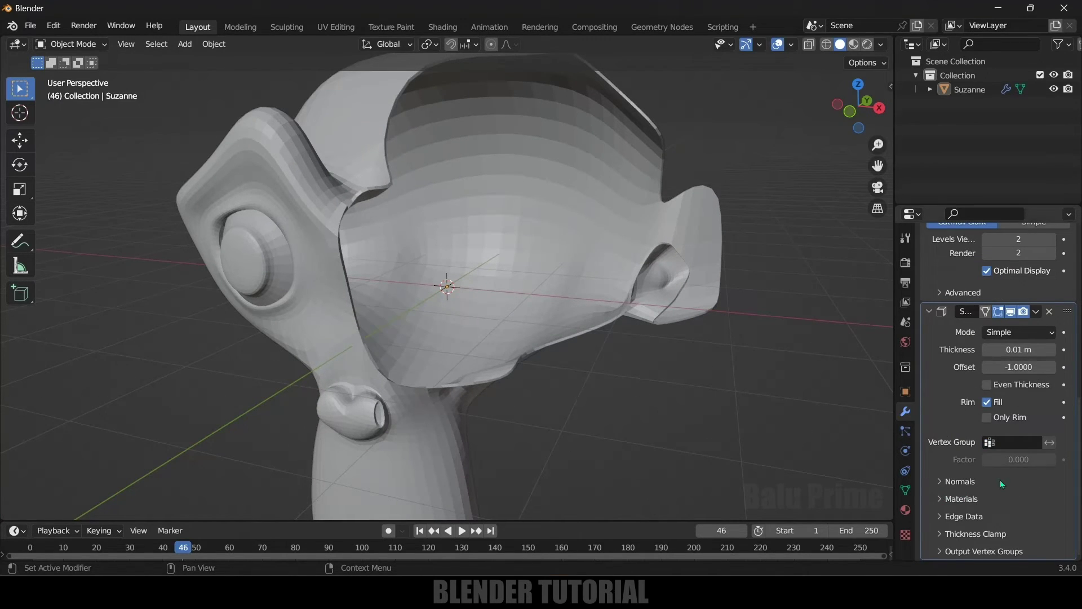
# Step: Set the Solidify thickness to 0.04 m
pyautogui.click(1051, 350)
pyautogui.click(1051, 350)
pyautogui.click(1051, 350)
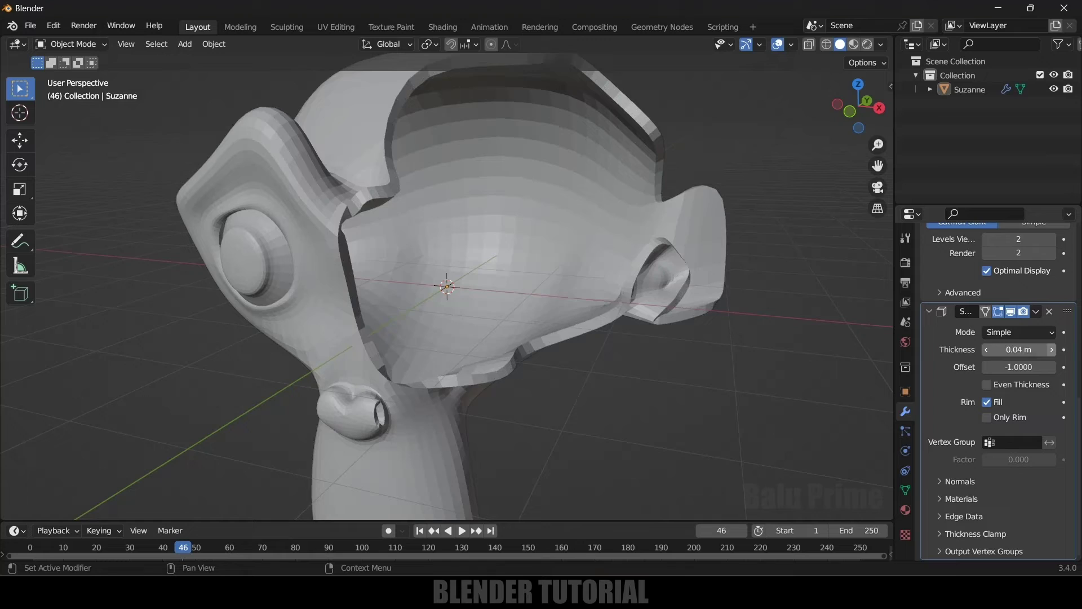
pyautogui.click(1051, 350)
pyautogui.click(1051, 350)
pyautogui.click(1051, 350)
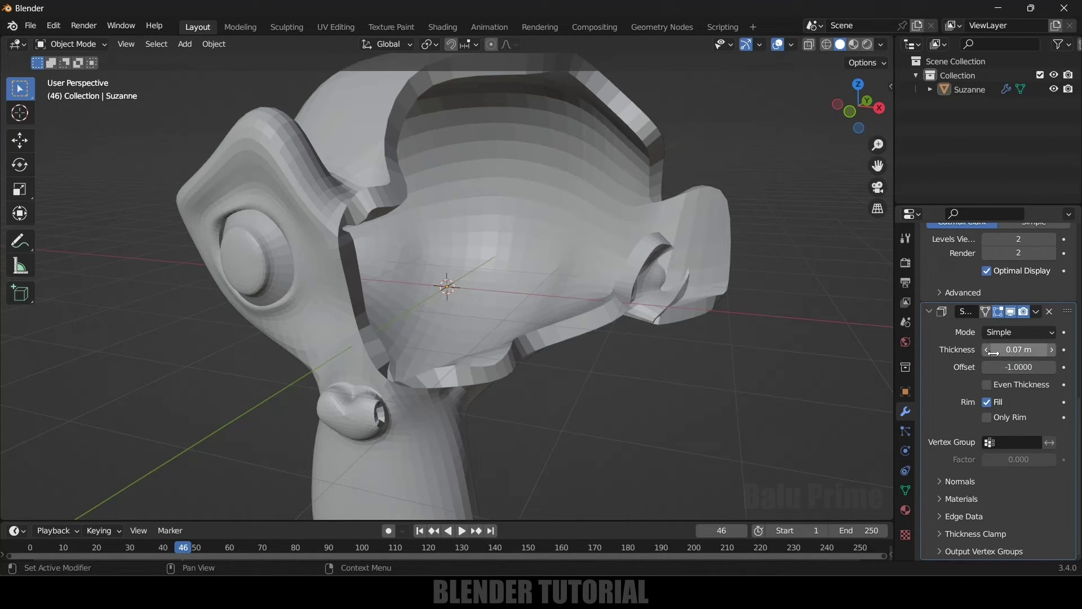
pyautogui.moveTo(993, 352); pyautogui.dragTo(984, 350)
pyautogui.scroll(-3, 601, 307)
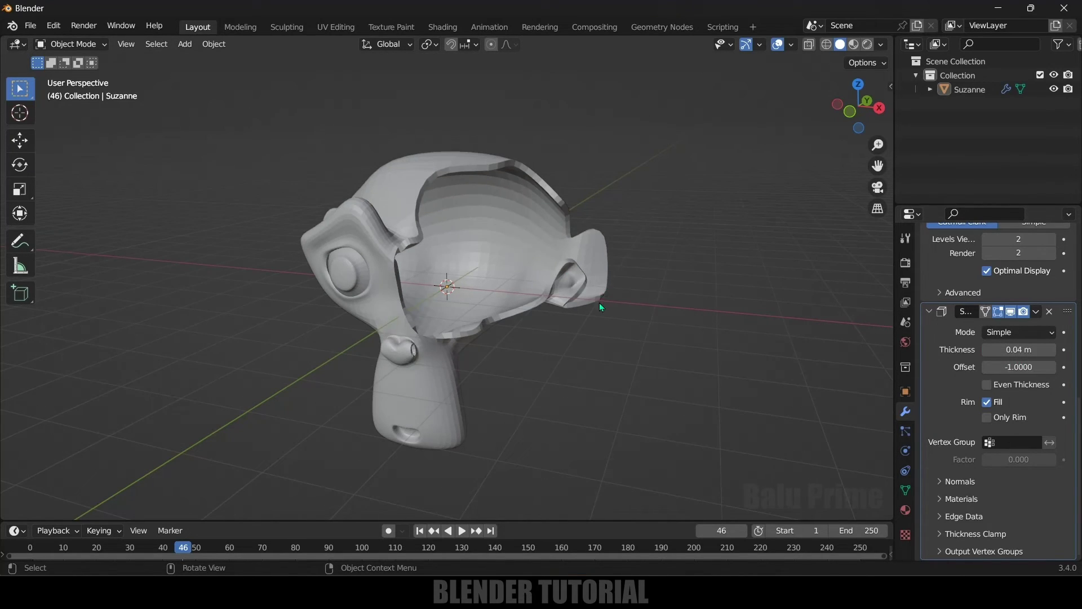
pyautogui.press('space')
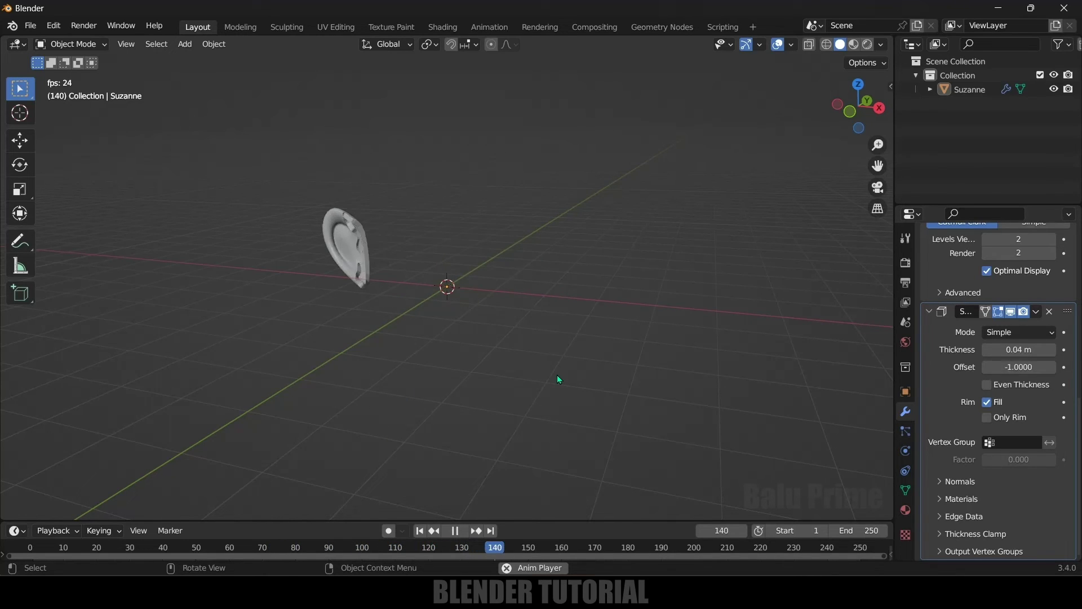
pyautogui.press('space')
pyautogui.click(419, 531)
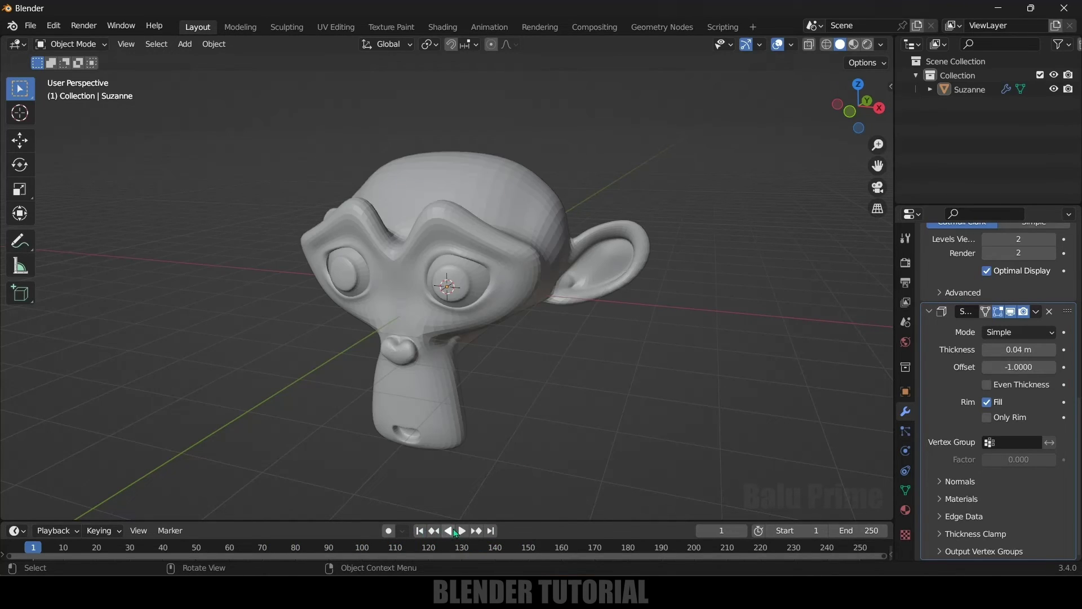
pyautogui.click(455, 531)
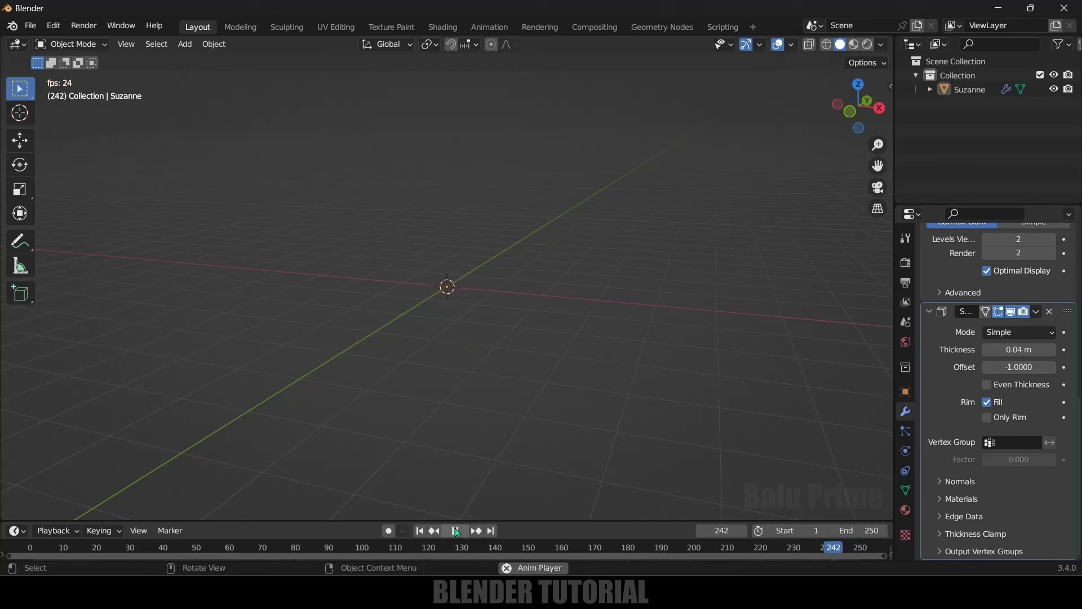
pyautogui.click(419, 531)
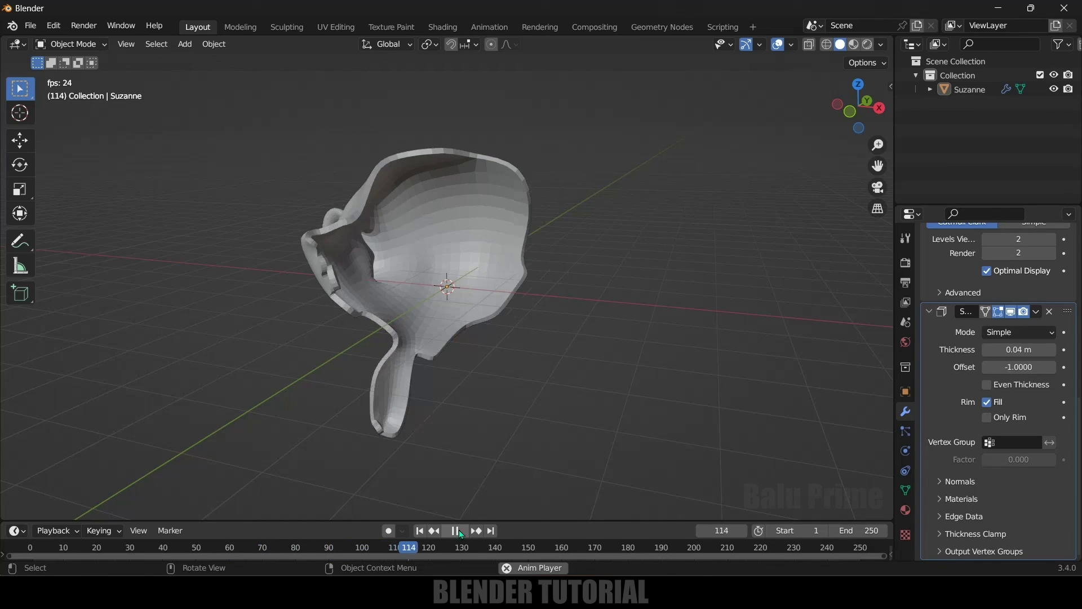
pyautogui.click(459, 530)
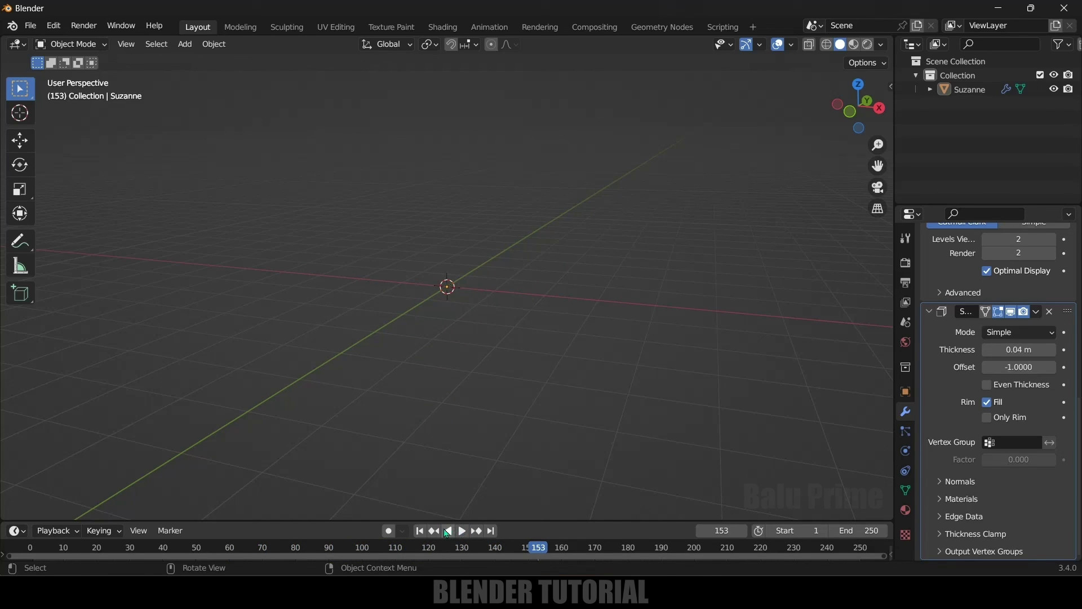
pyautogui.click(421, 531)
pyautogui.click(461, 531)
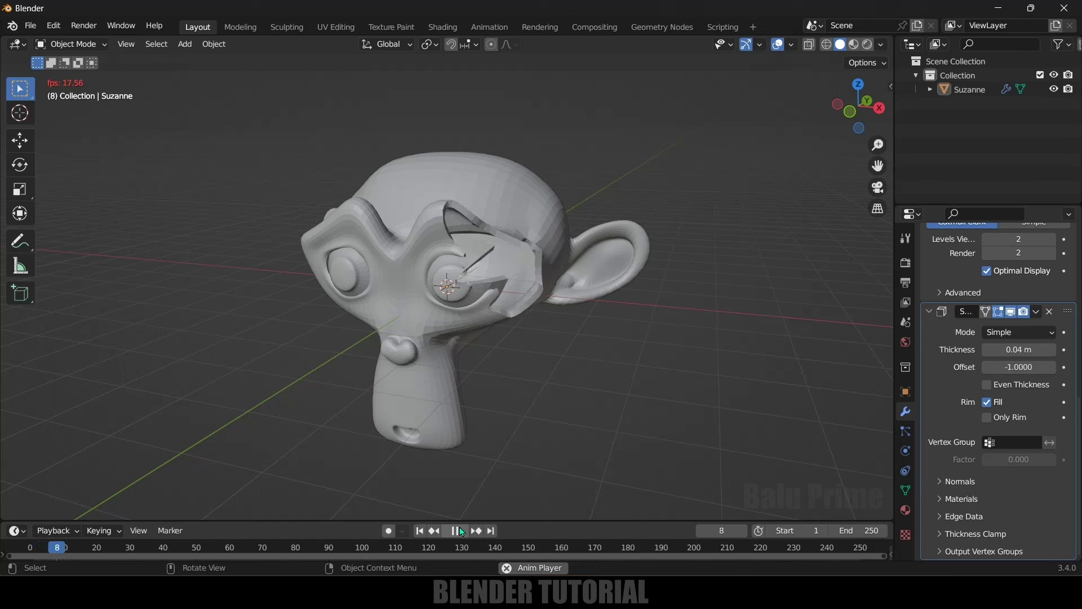